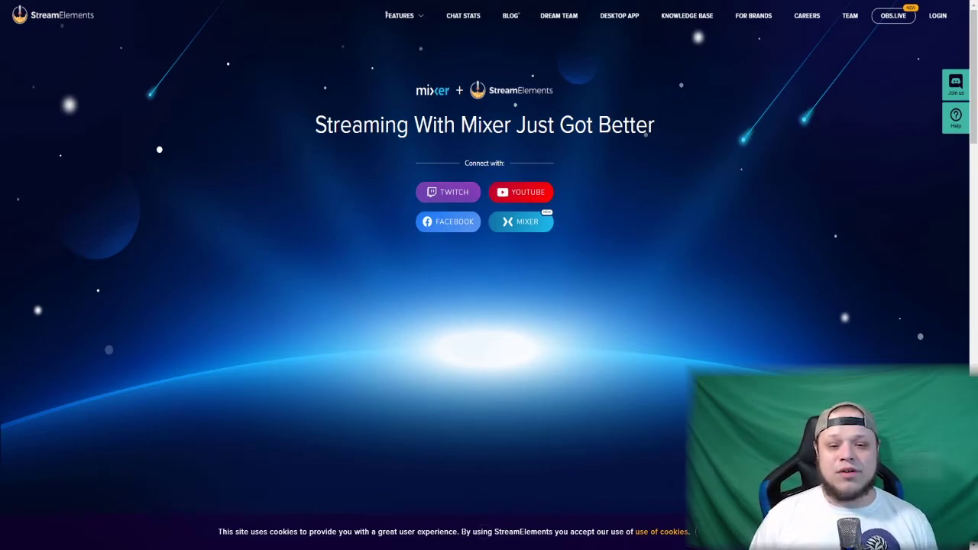
Sign in with Twitch and enable loyalty in the channel's loyalty settings
click(448, 192)
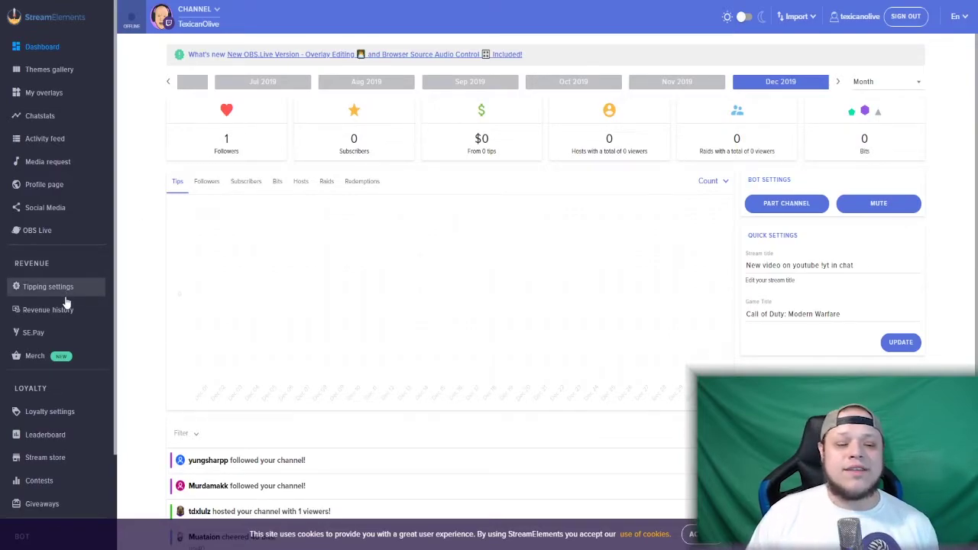
scroll(66, 304, down, 2)
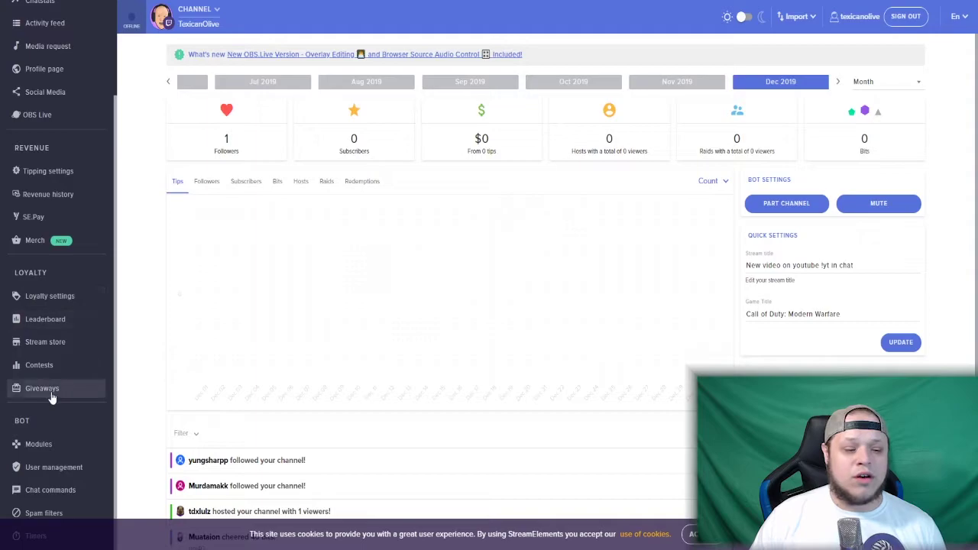
click(71, 301)
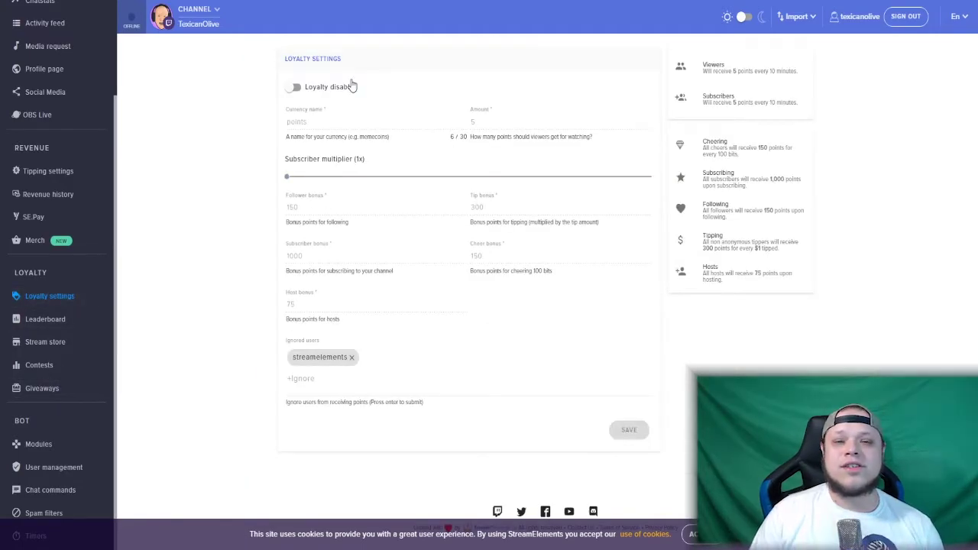
click(296, 88)
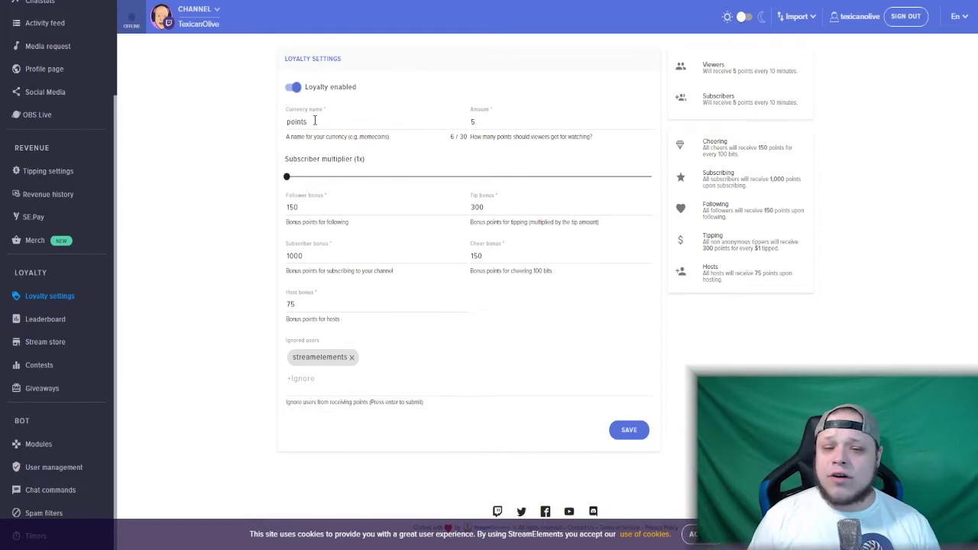
Name the loyalty currency Tacos and set the amount viewers get for watching to 10
double_click(314, 121)
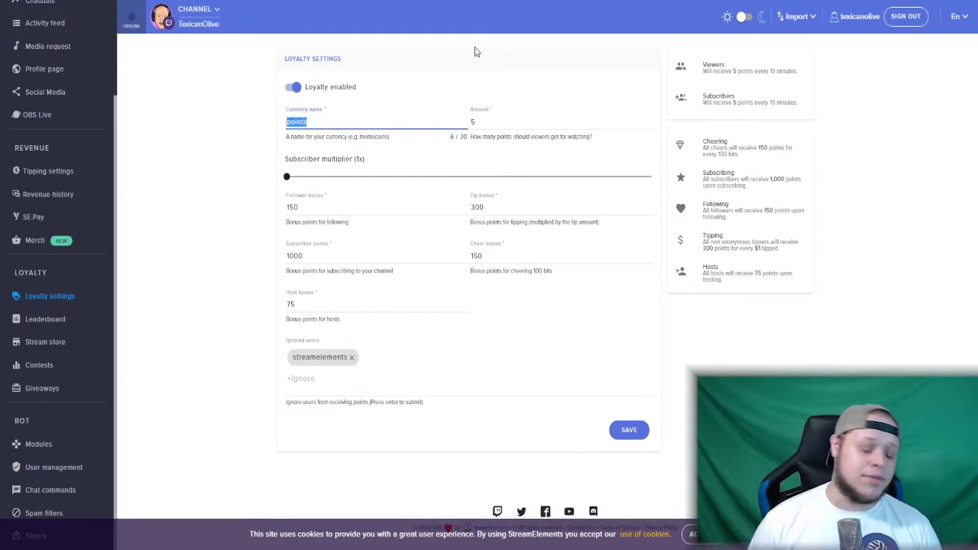
text(Tacos)
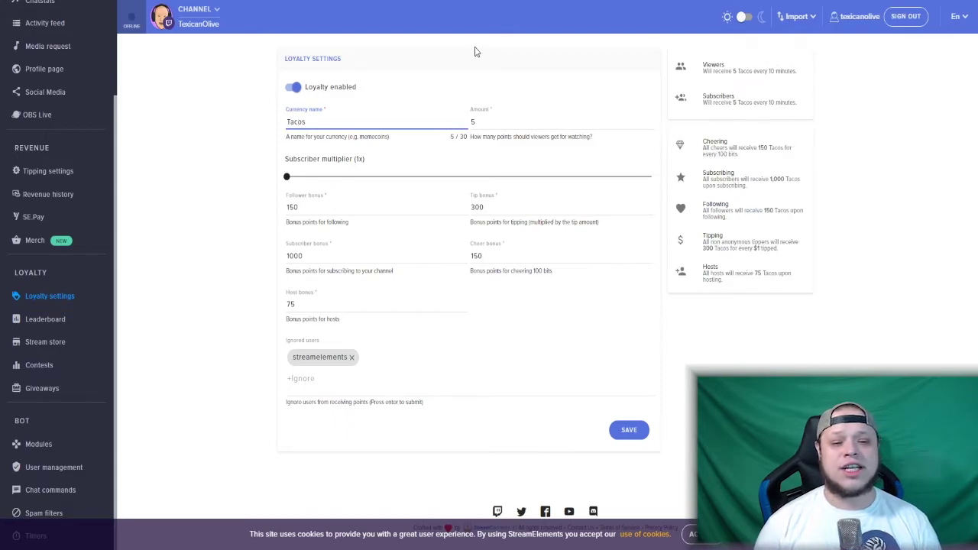
key(Tab)
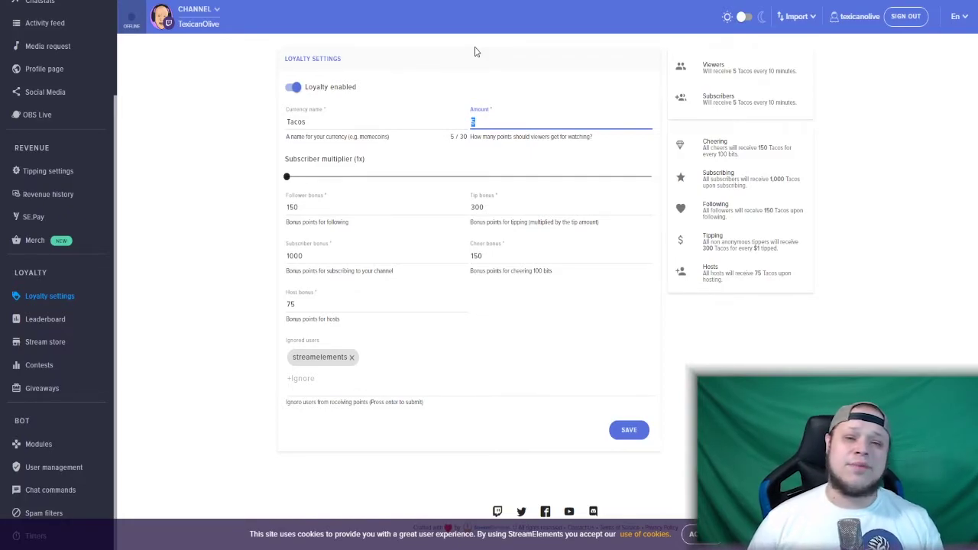
text(10)
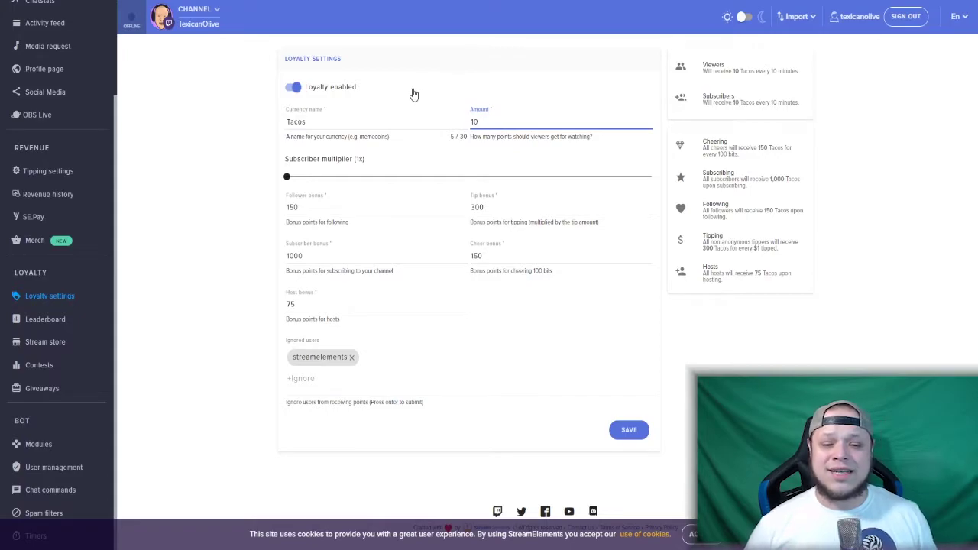
Set the subscriber multiplier for loyalty points to 4x
click(288, 183)
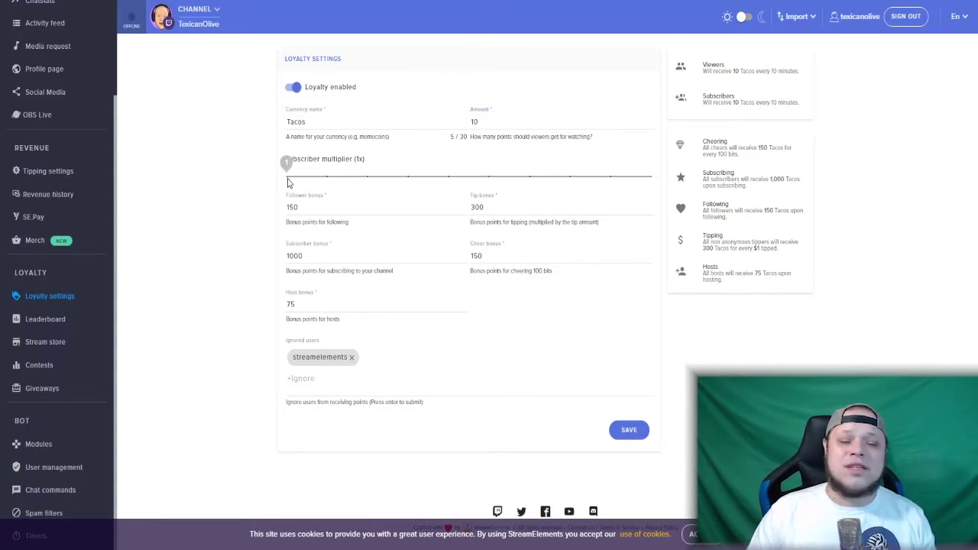
drag(289, 183, 409, 183)
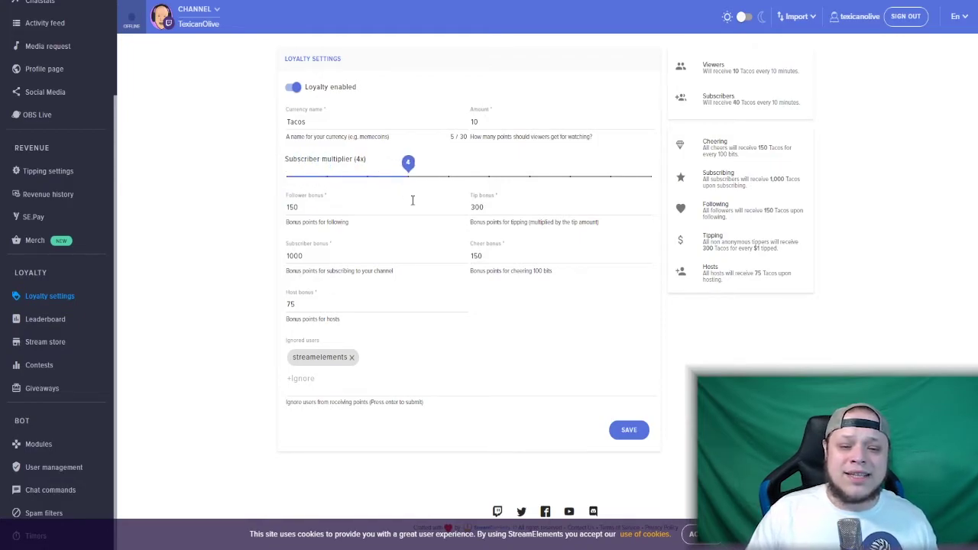
Review the follower, tip, subscriber, cheer and host bonus values in the loyalty settings
click(413, 201)
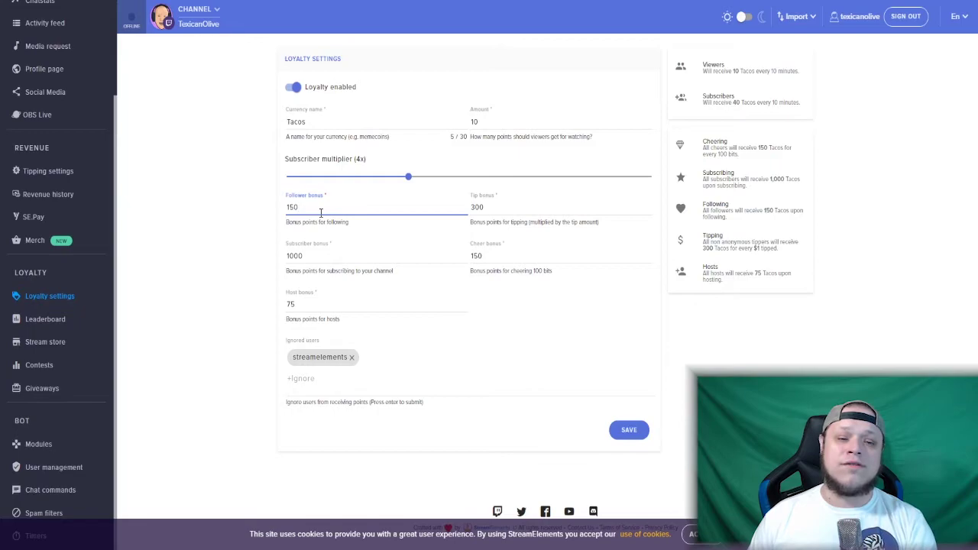
drag(315, 206, 288, 208)
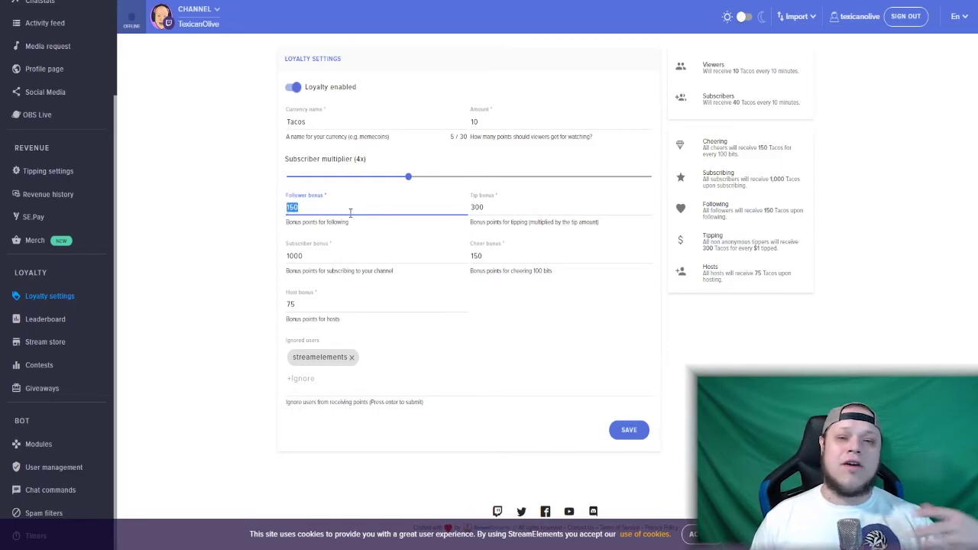
click(394, 203)
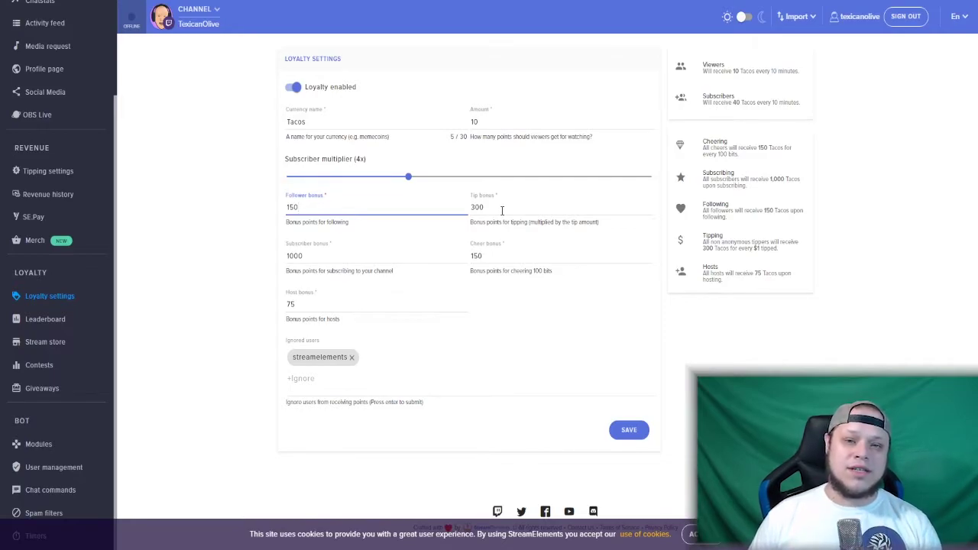
drag(502, 210, 472, 207)
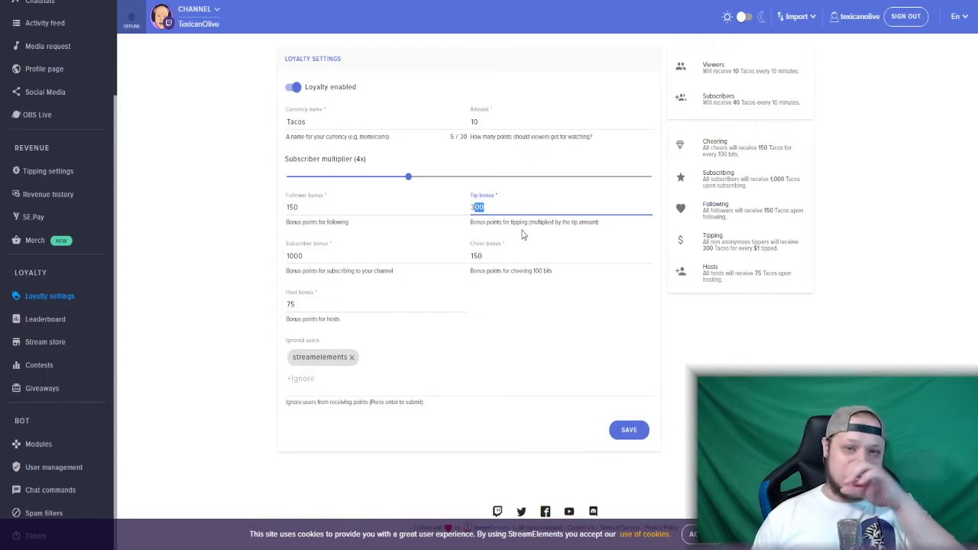
click(488, 208)
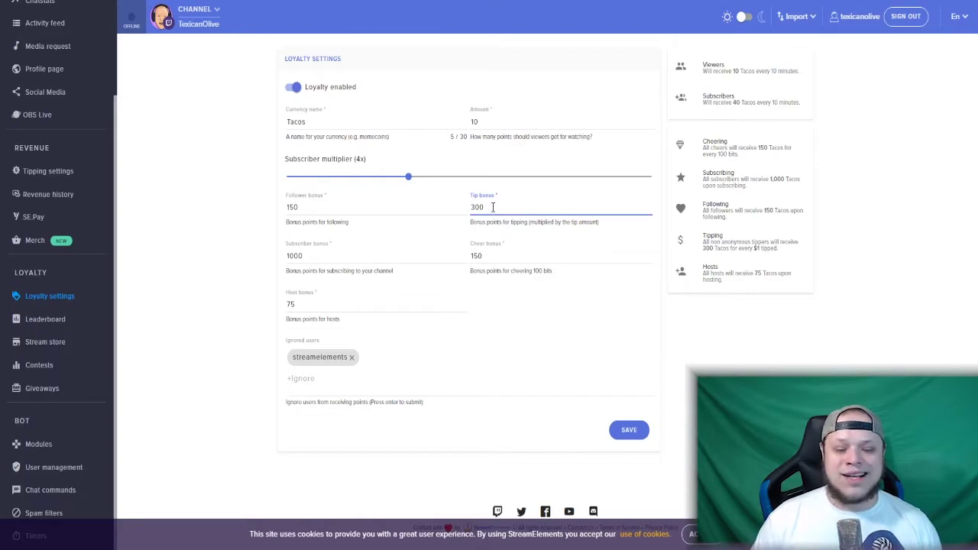
drag(493, 208, 437, 207)
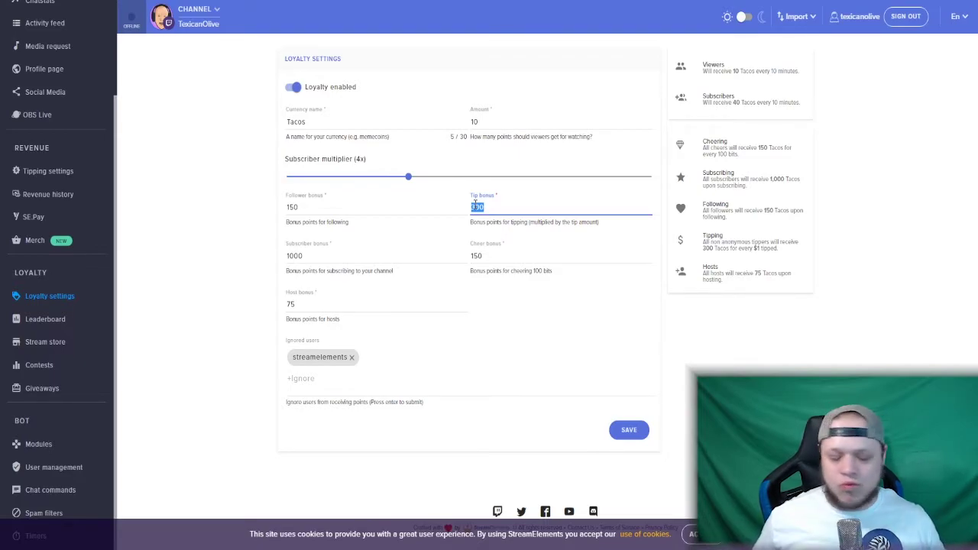
click(344, 257)
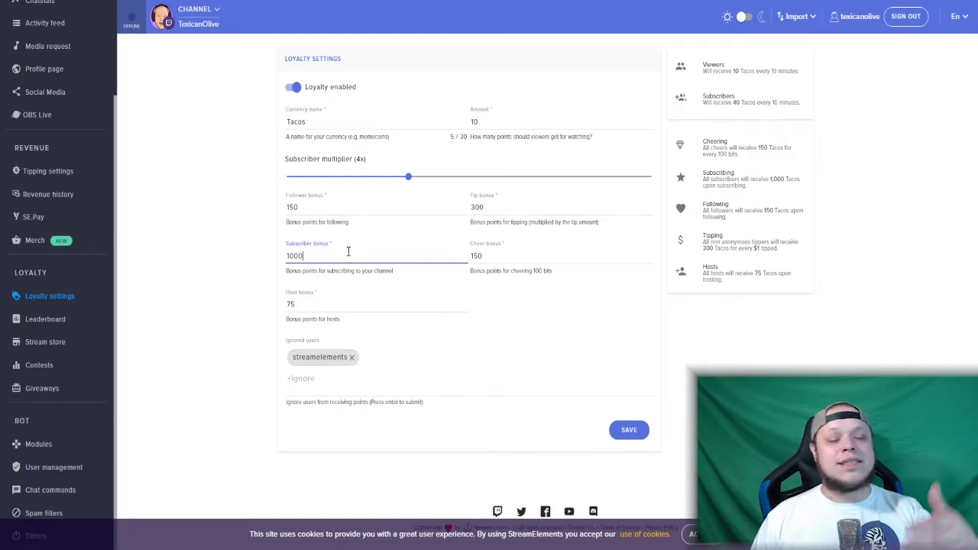
click(497, 258)
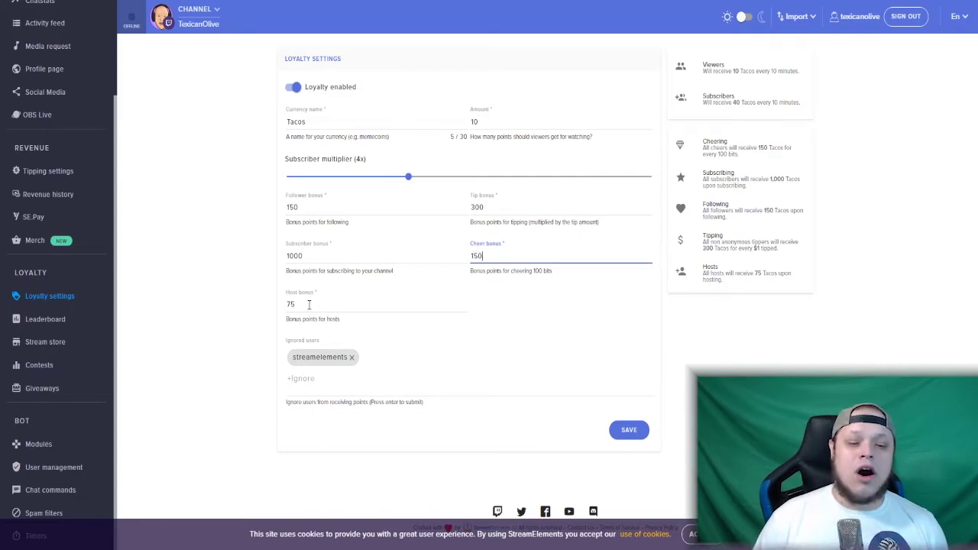
drag(309, 304, 268, 302)
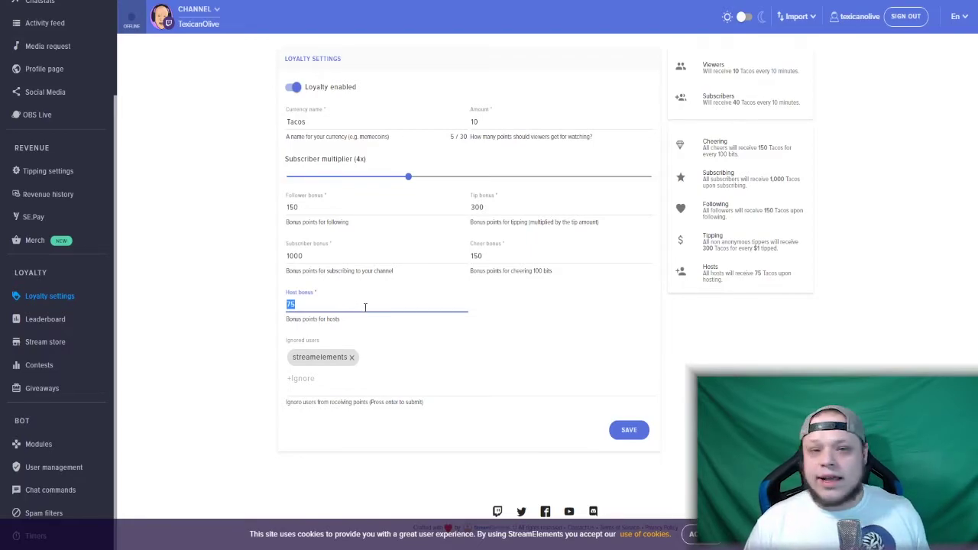
Check the ignored users list and save the loyalty settings
click(334, 379)
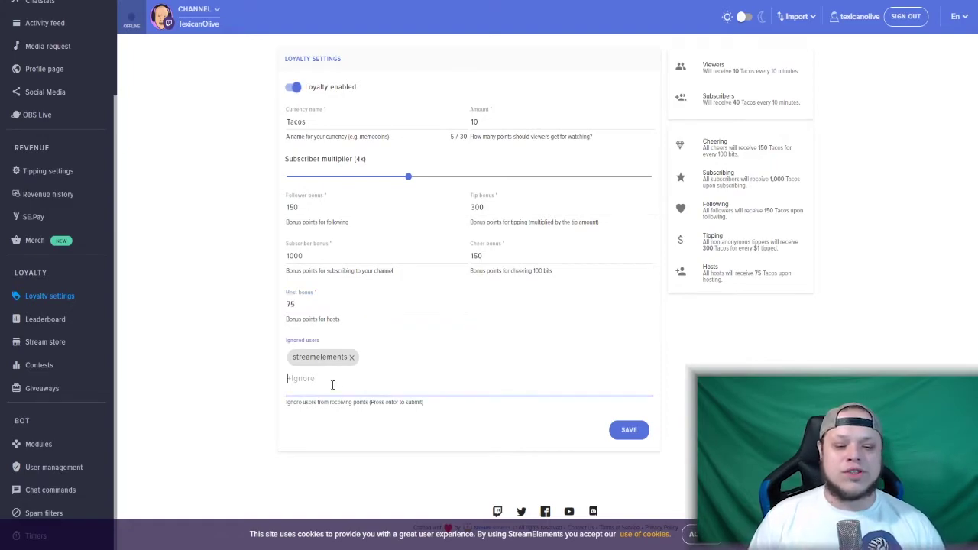
click(220, 330)
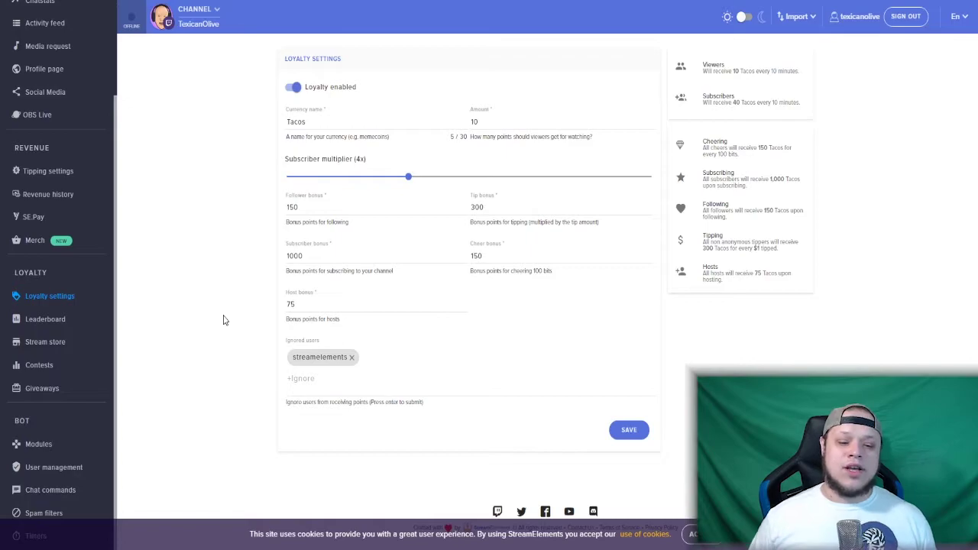
click(339, 362)
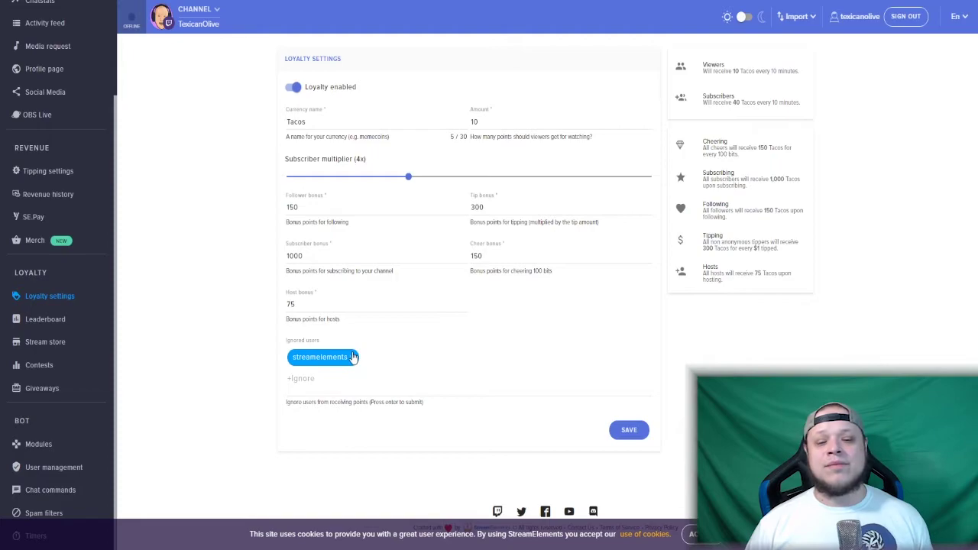
click(339, 379)
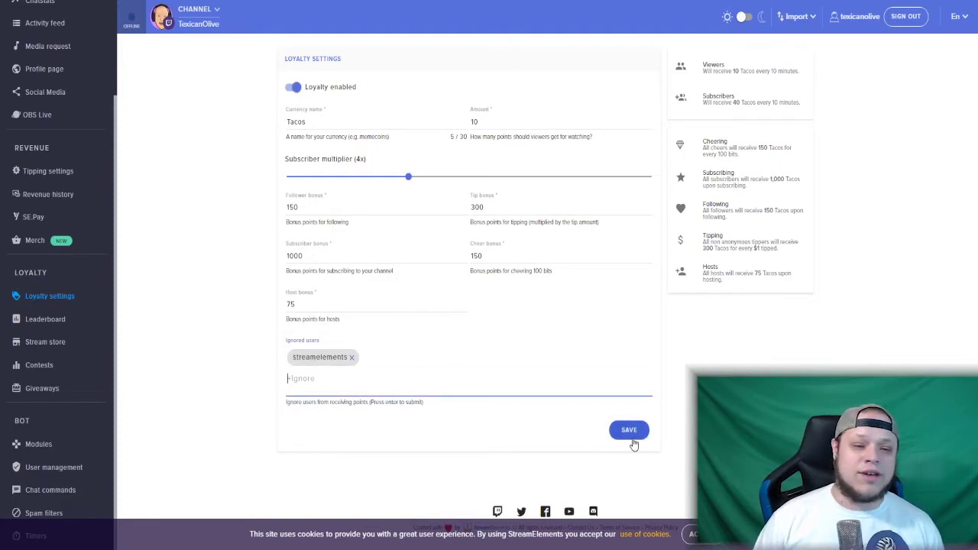
click(632, 435)
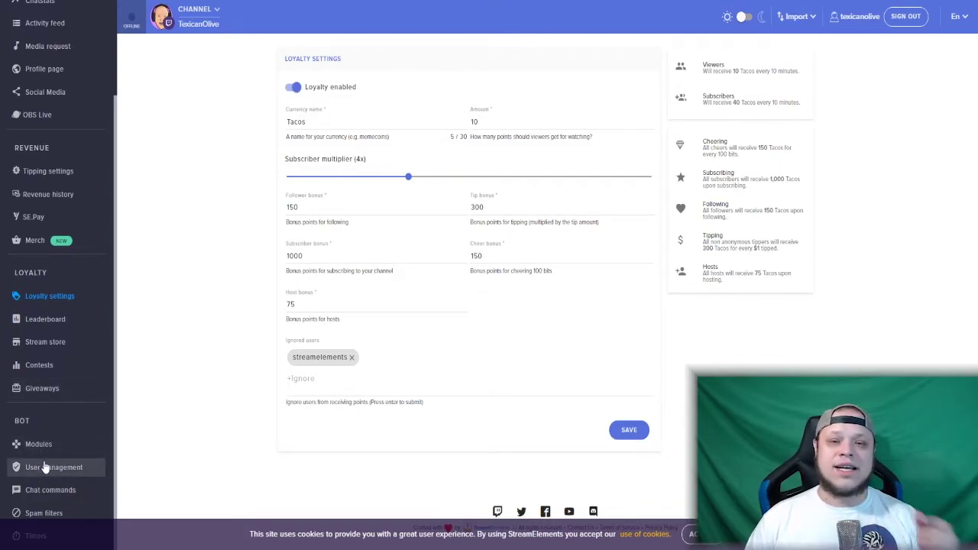
Rename the default chat command !points to !tacos and save the change
click(49, 490)
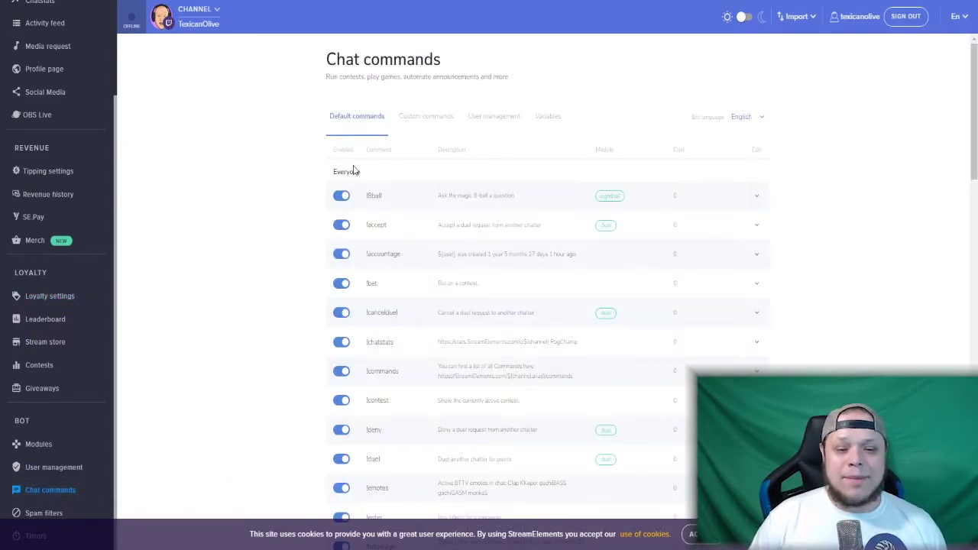
scroll(351, 170, down, 5)
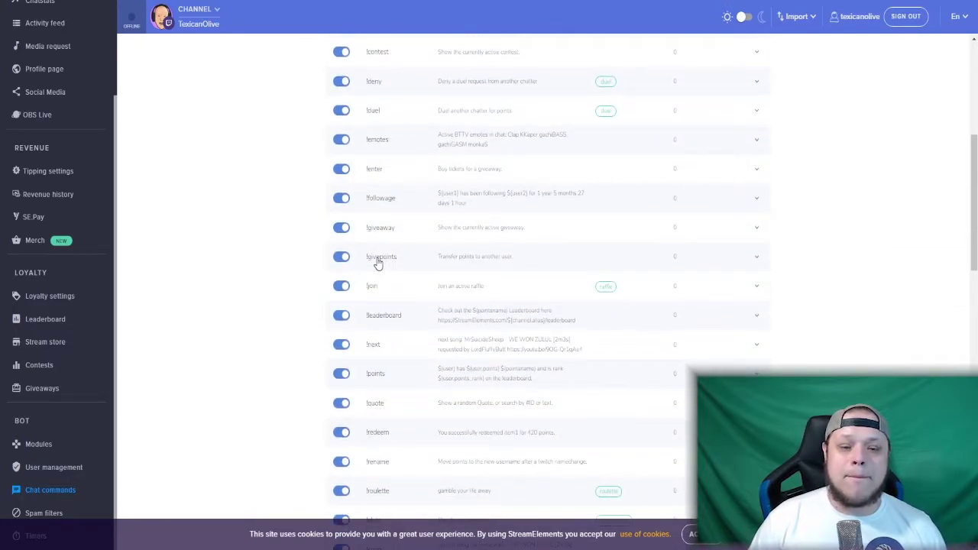
scroll(377, 264, down, 2)
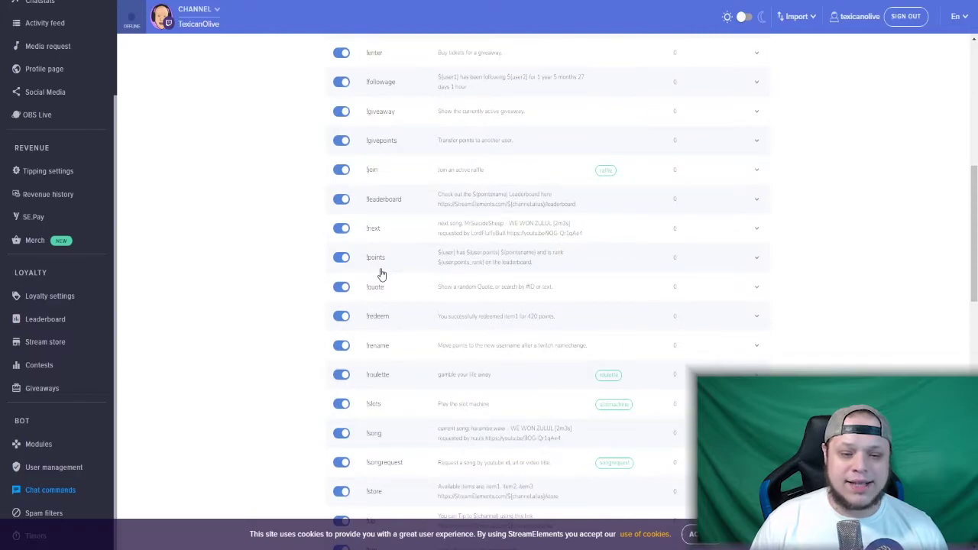
scroll(382, 277, down, 3)
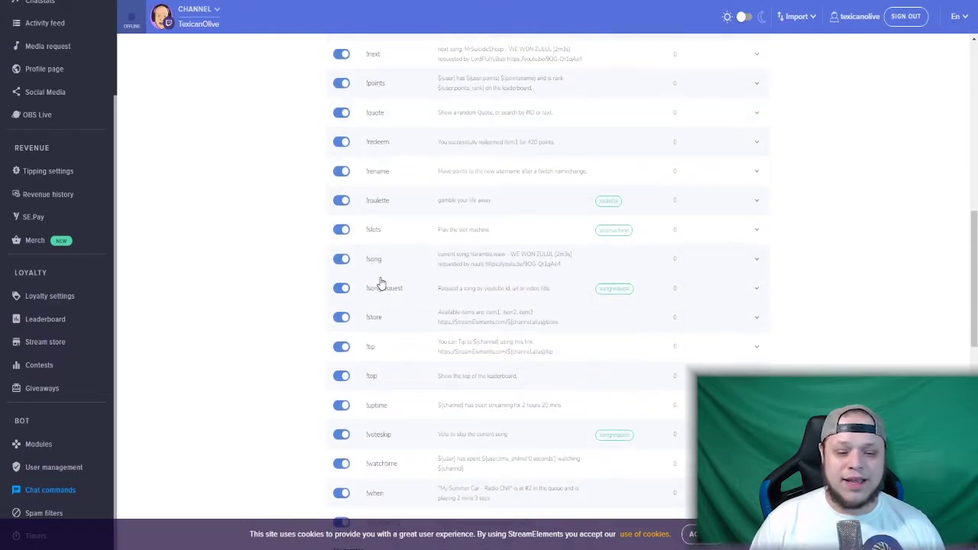
scroll(381, 283, up, 1)
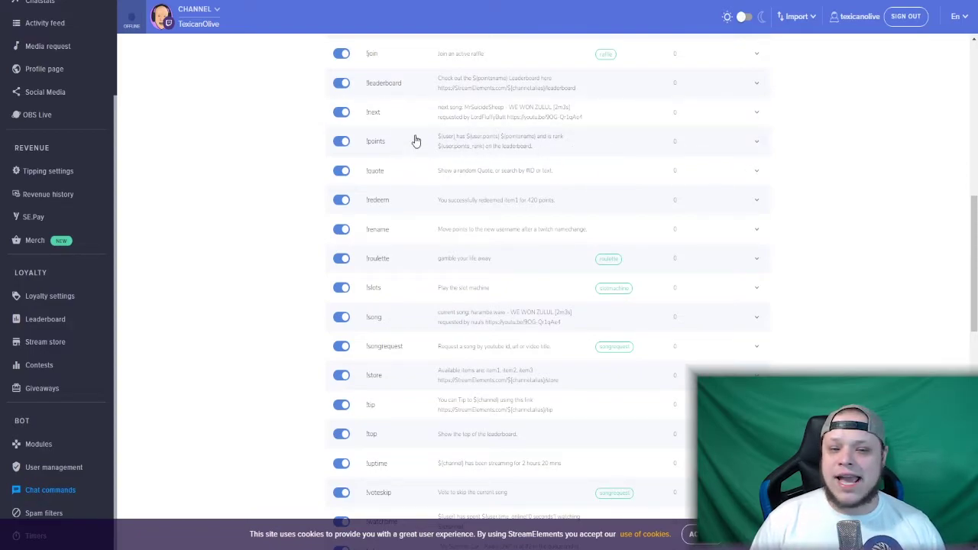
click(454, 149)
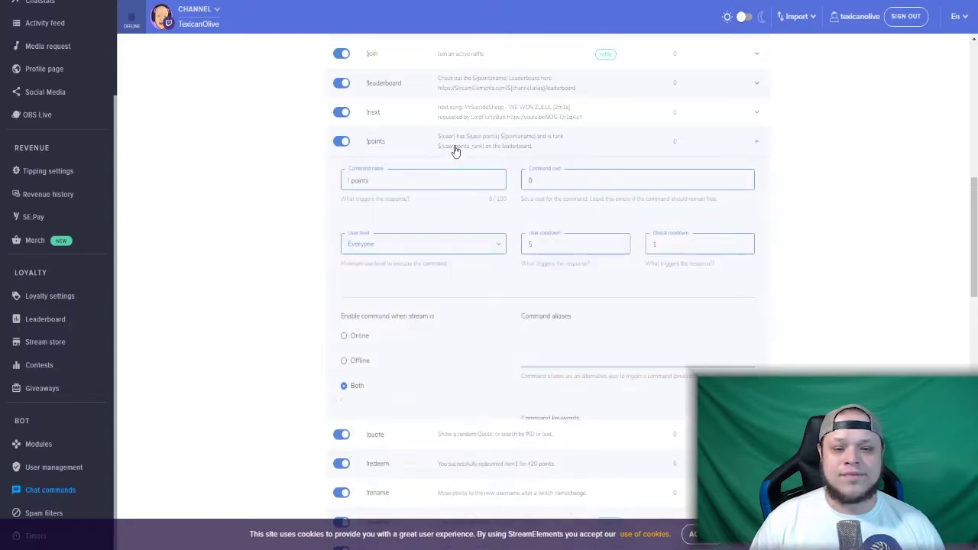
double_click(369, 181)
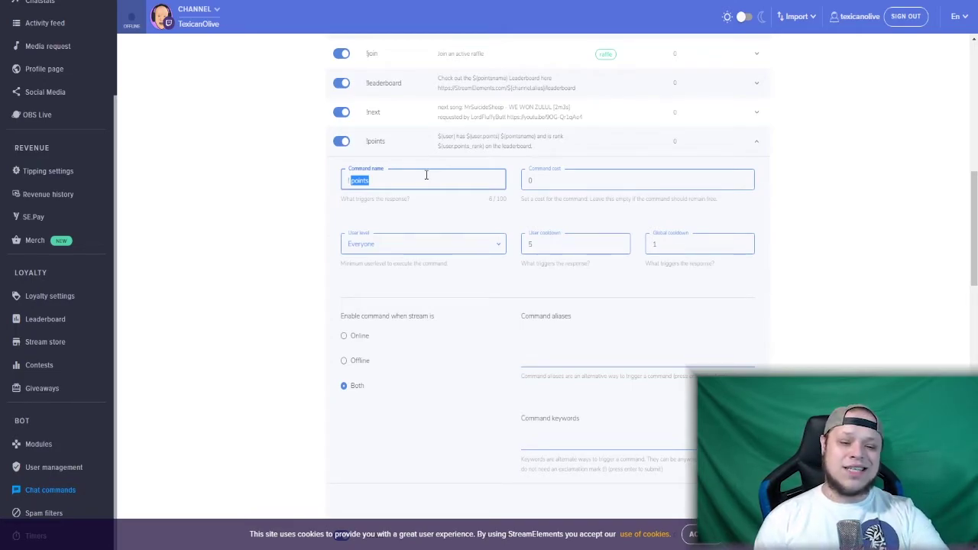
key(BackSpace)
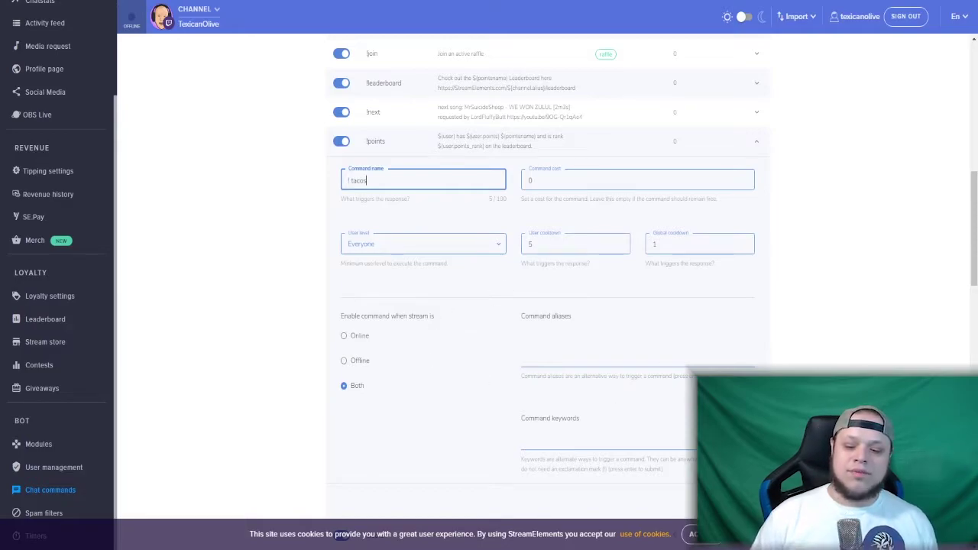
key(Return)
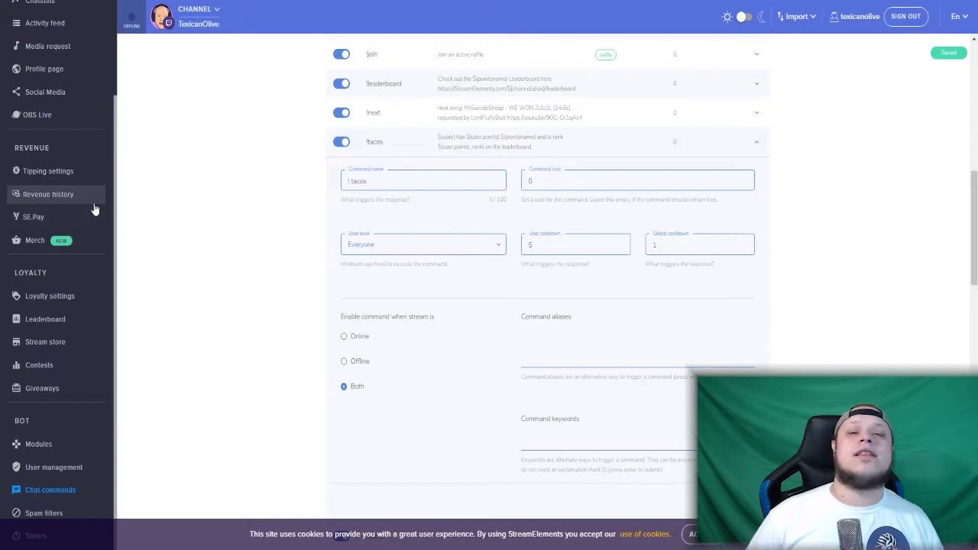
Open the Giveaways page with the form for creating a giveaway
scroll(90, 212, up, 3)
scroll(89, 211, down, 3)
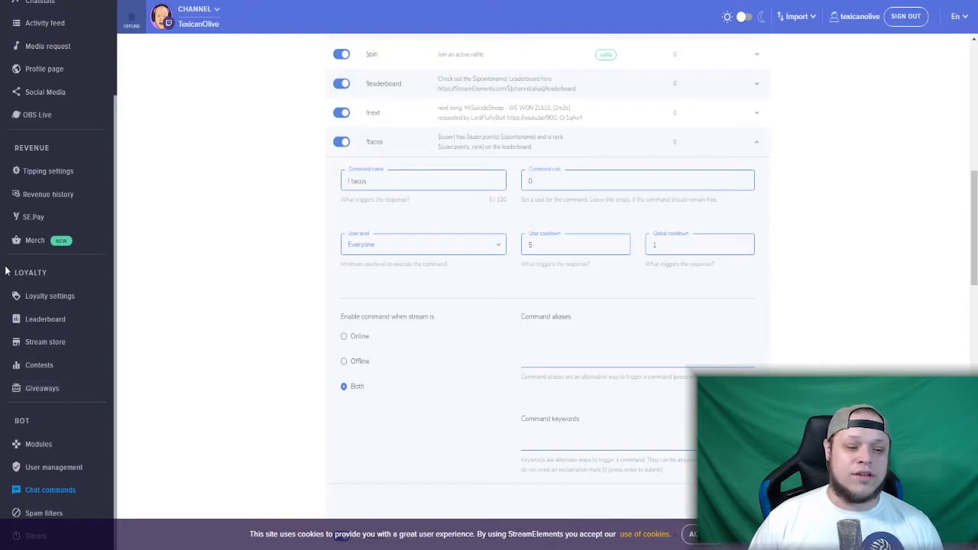
click(46, 390)
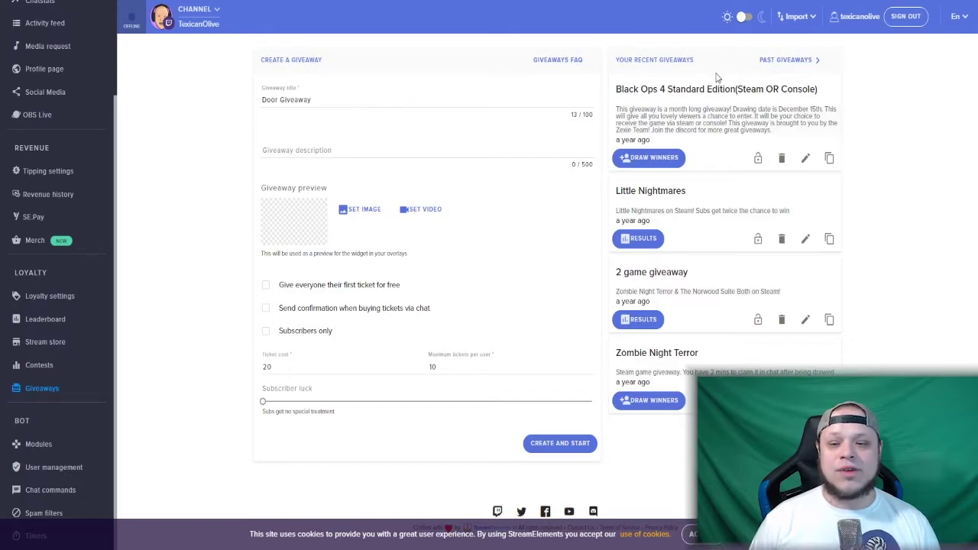
Replace the giveaway title with "Dirty boxers"
click(357, 103)
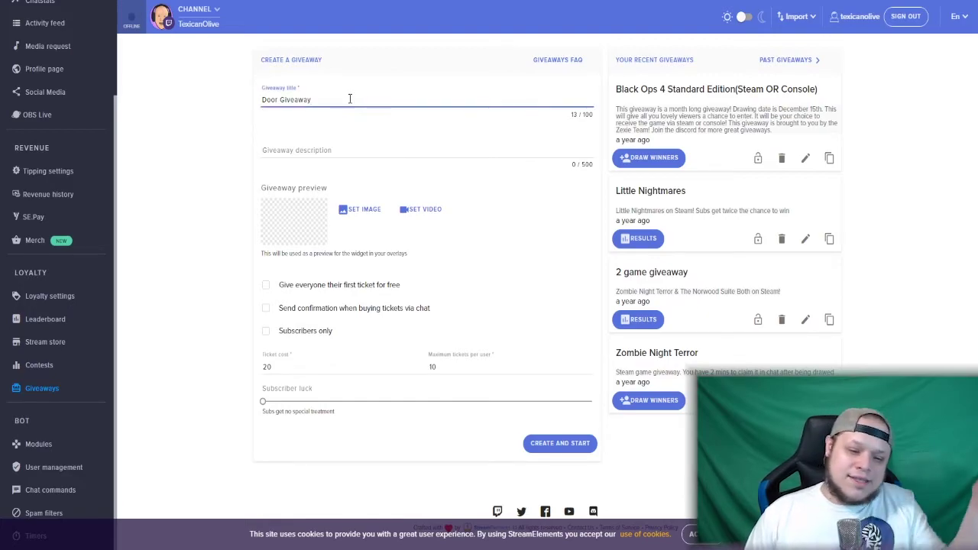
drag(343, 100, 257, 109)
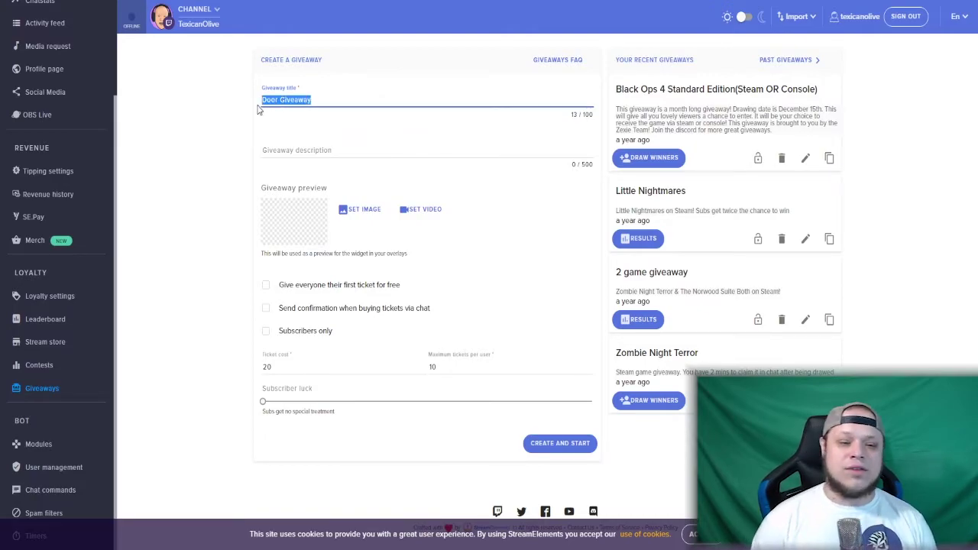
key(BackSpace)
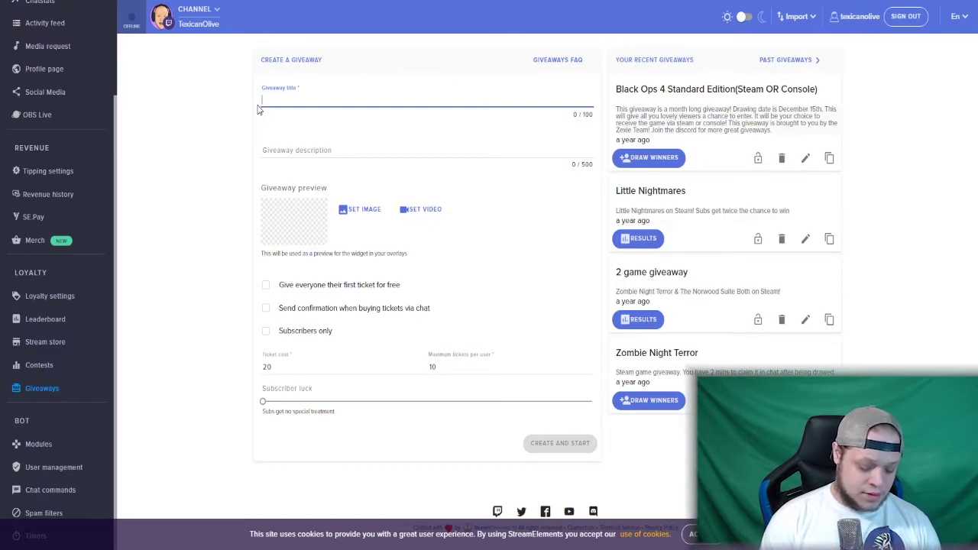
text(Dil)
text(ty boxe)
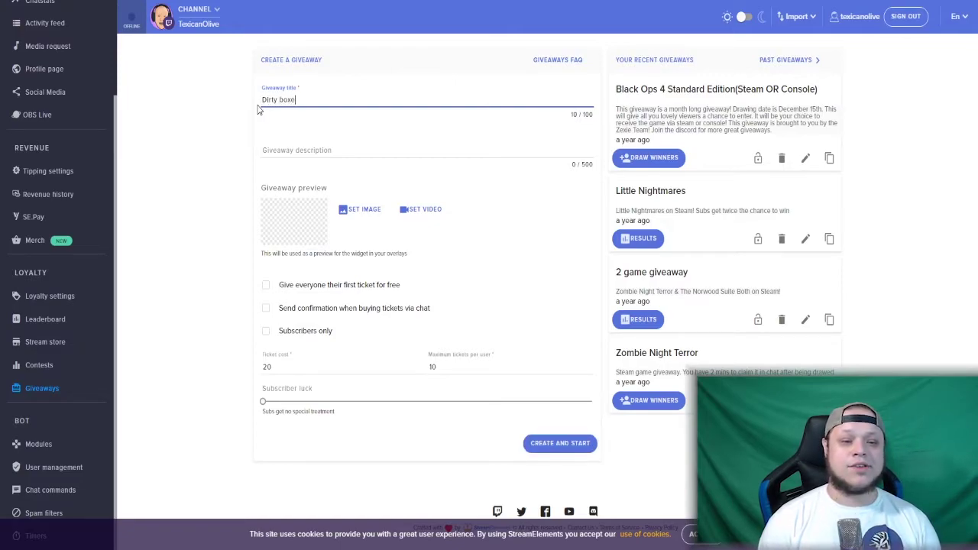
text(rs)
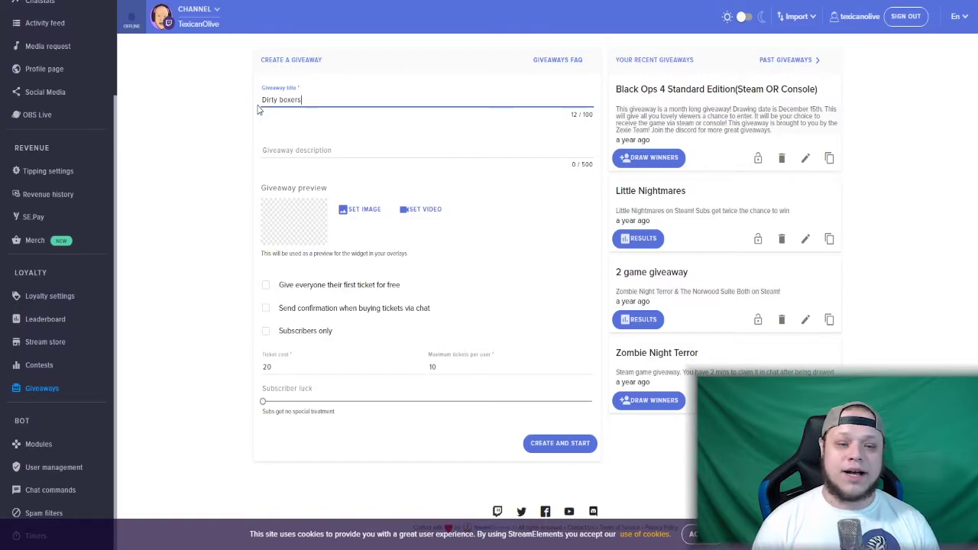
click(419, 134)
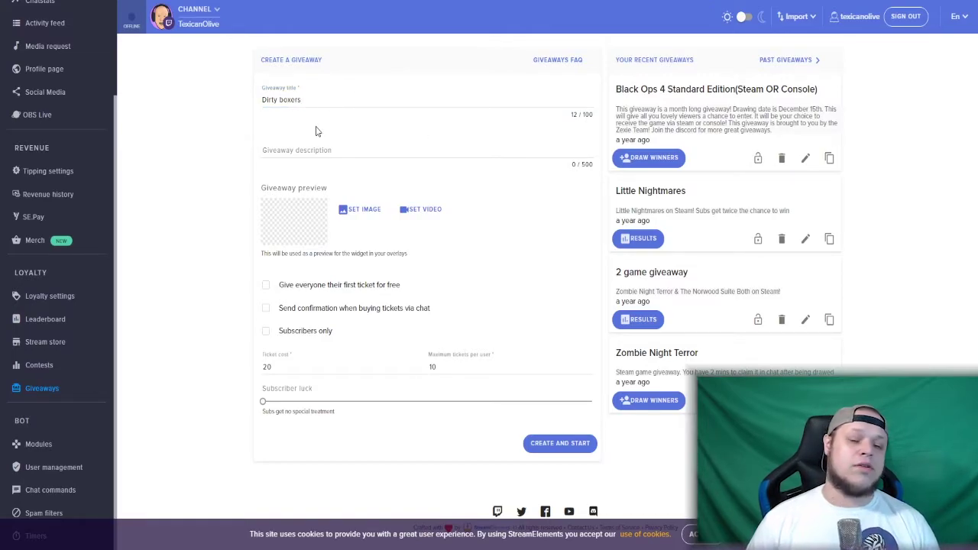
Describe the giveaway as "Used dirty boxers only the best for my viewers" and enable the free first ticket and the chat purchase confirmation
click(314, 146)
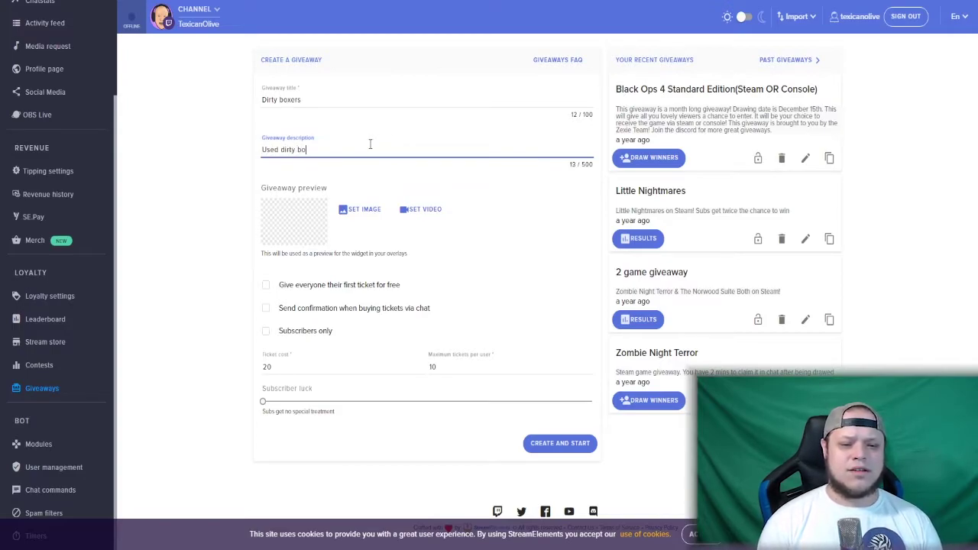
text(s only the b)
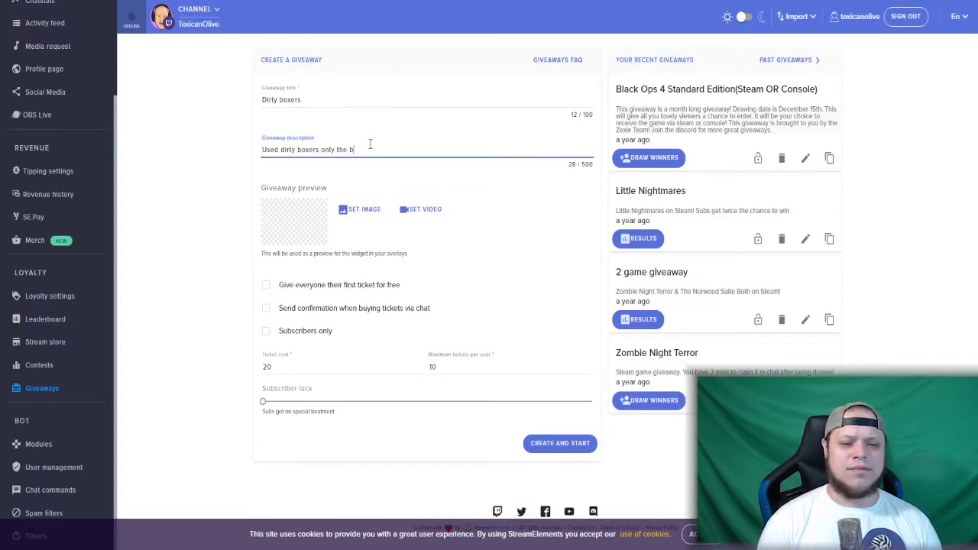
text( for my viewers)
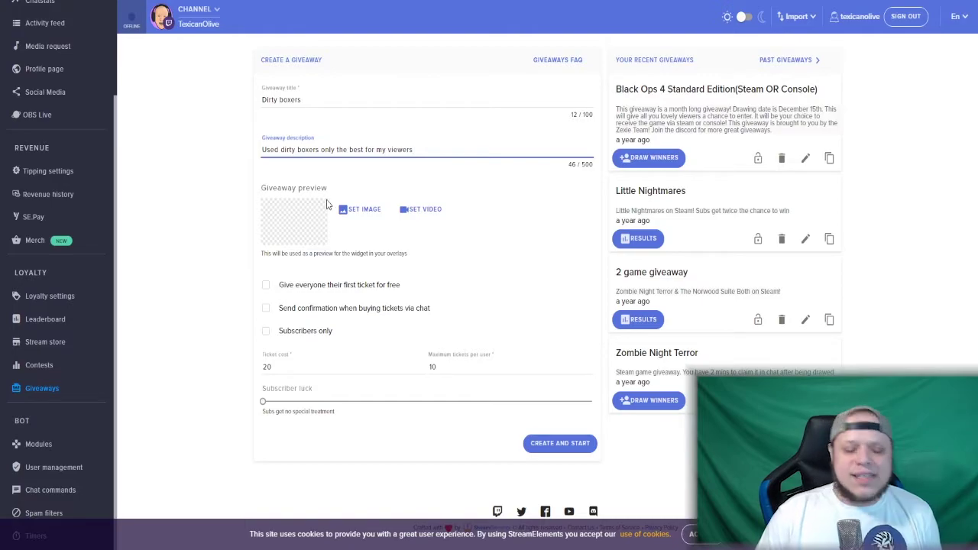
click(329, 289)
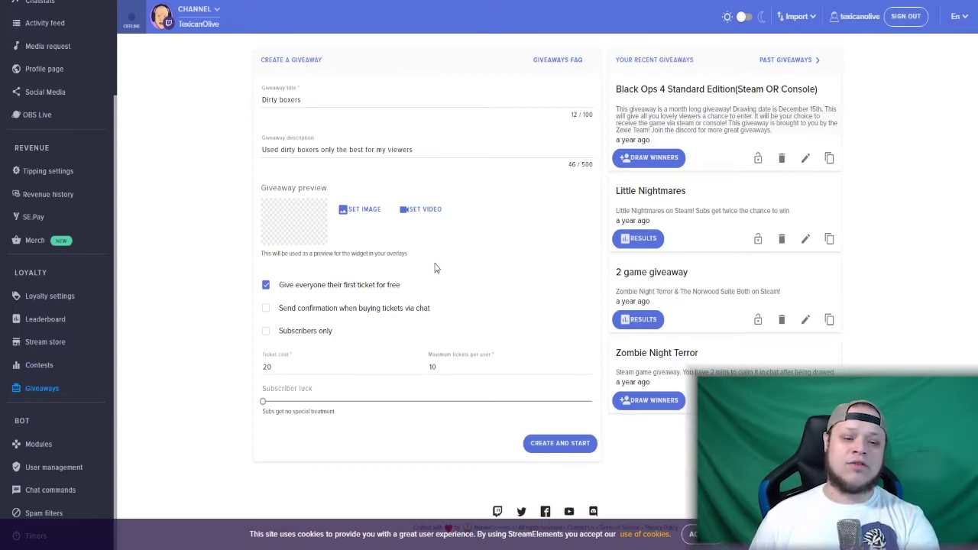
click(298, 316)
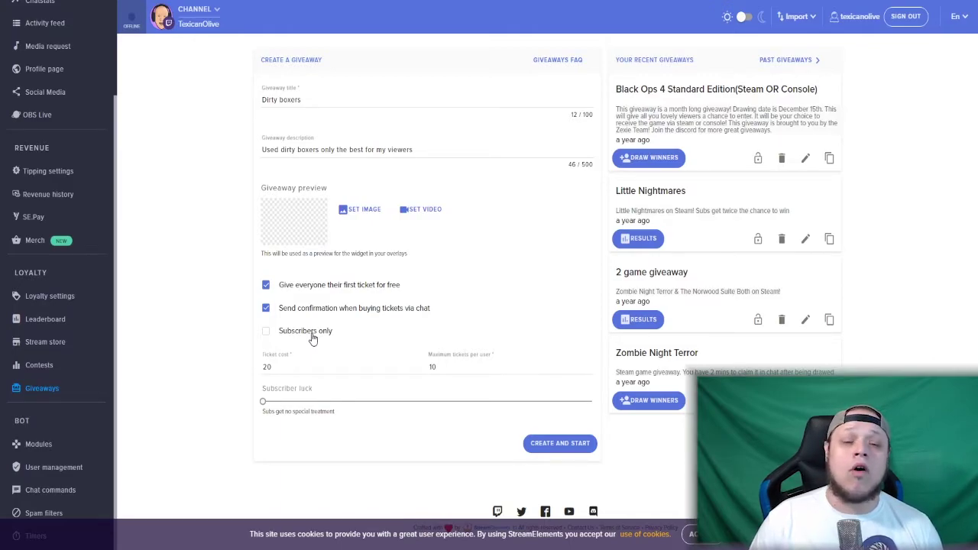
Set the giveaway's ticket cost to 10 and the maximum tickets per user to 10
click(295, 367)
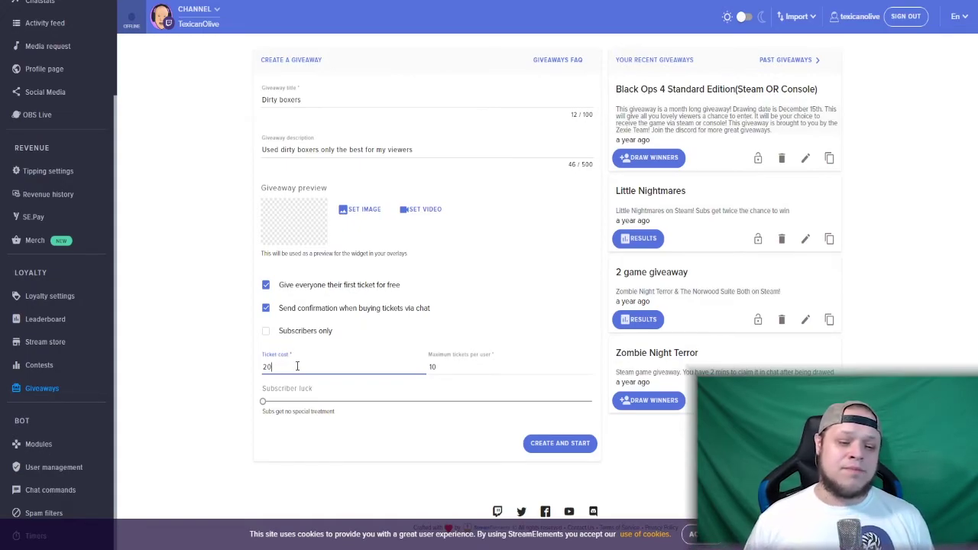
drag(297, 366, 263, 368)
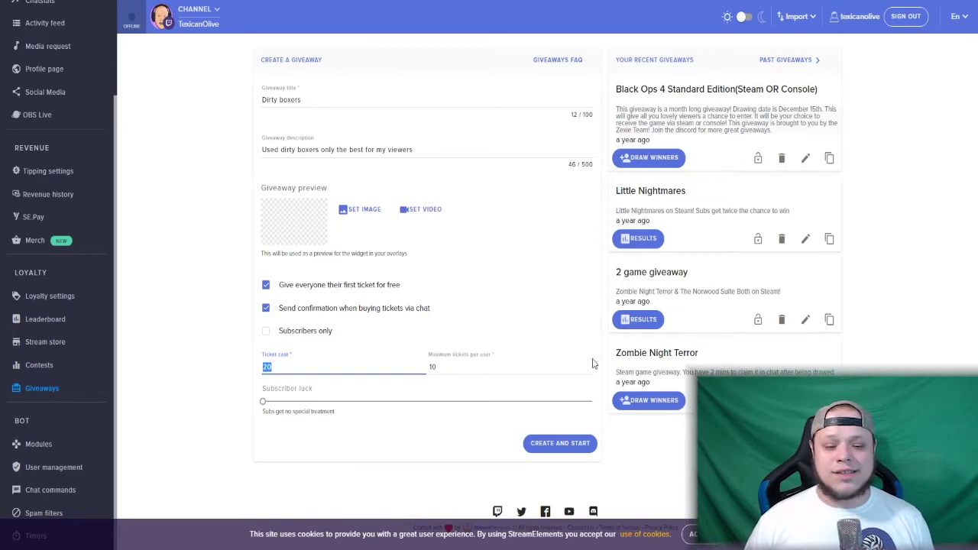
text(0)
key(Tab)
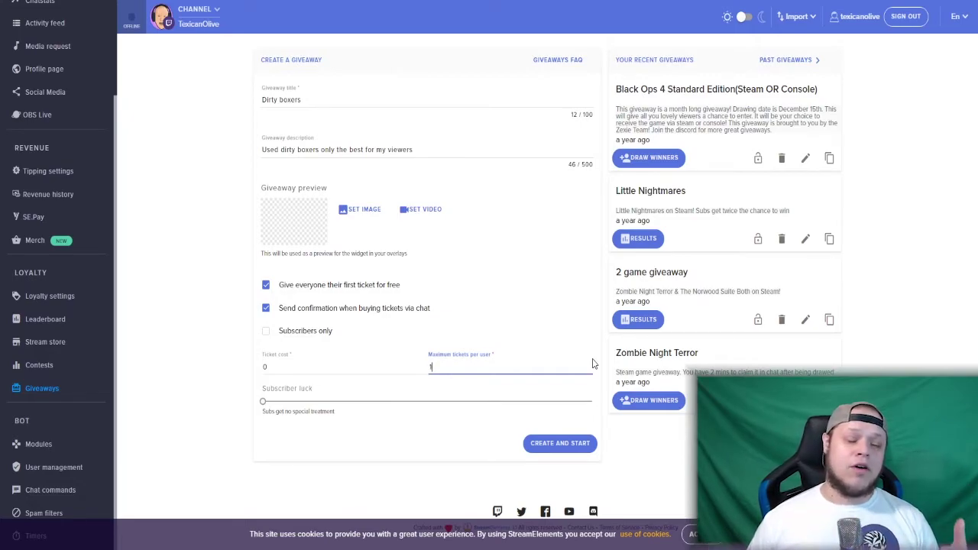
key(shift+Tab)
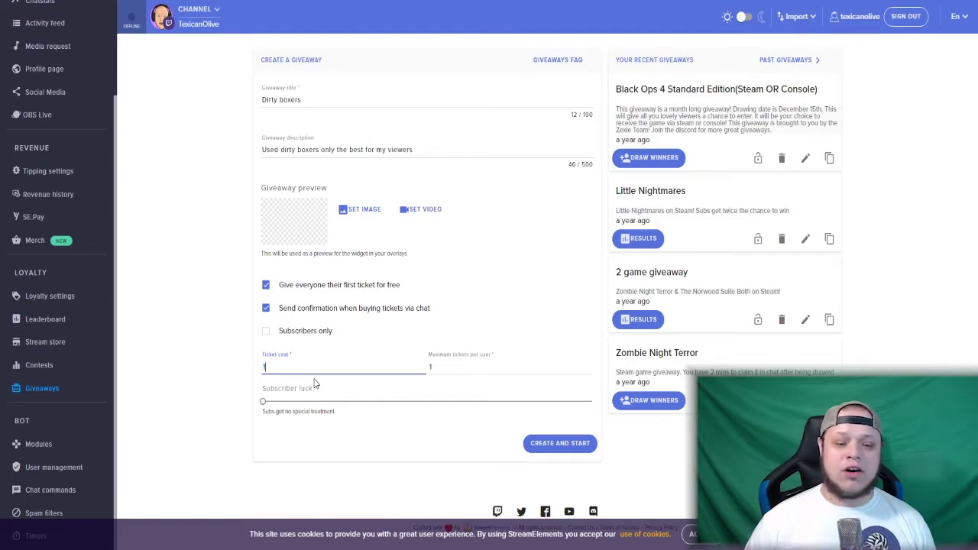
click(442, 358)
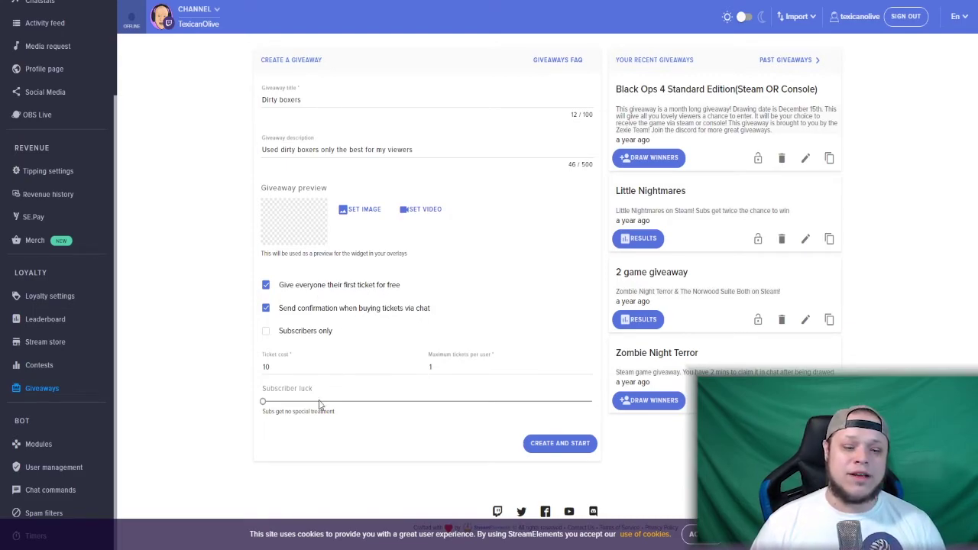
click(434, 365)
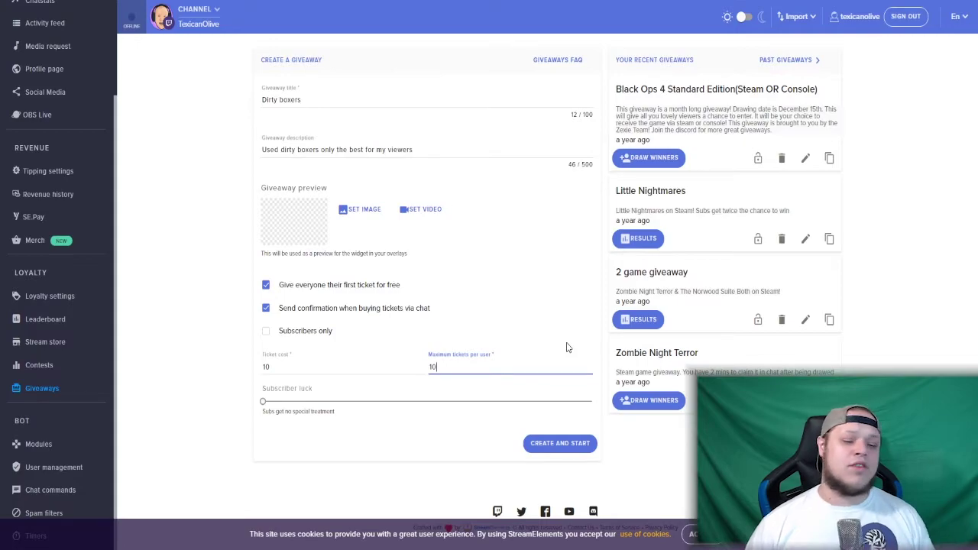
Raise the subscriber luck to a 10x chance of winning, and create and start the giveaway
click(263, 402)
mouse_move(280, 406)
mouse_down()
mouse_move(371, 402)
mouse_move(262, 401)
mouse_move(297, 406)
mouse_up()
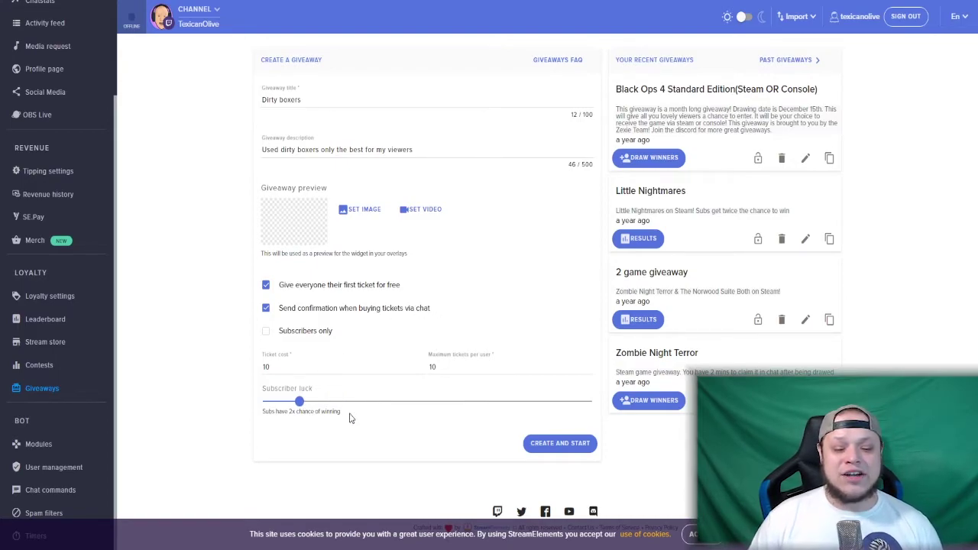
click(262, 402)
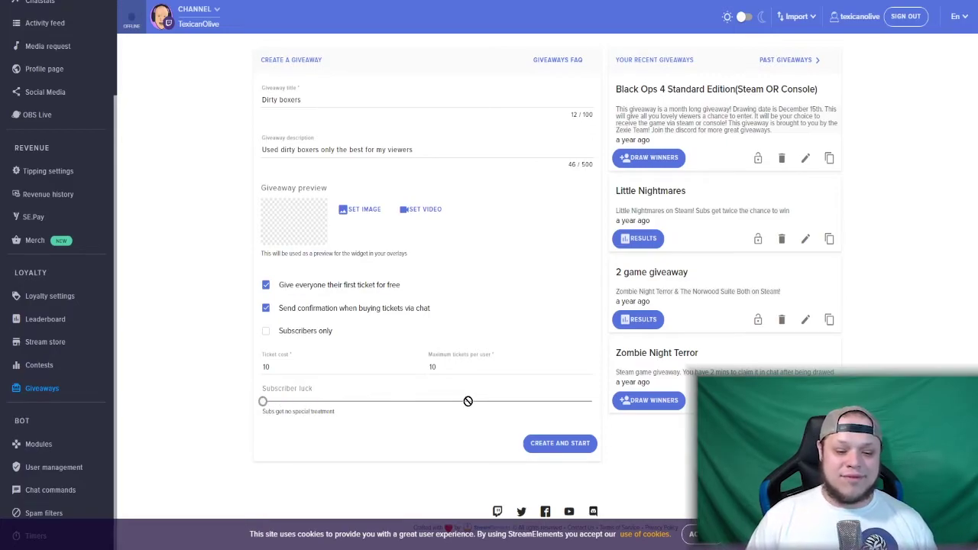
click(512, 402)
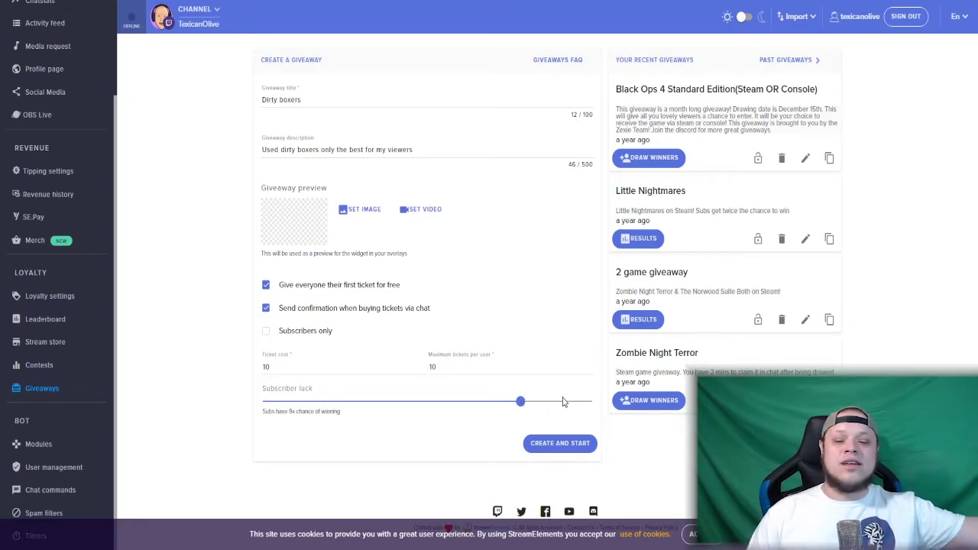
drag(563, 402, 590, 402)
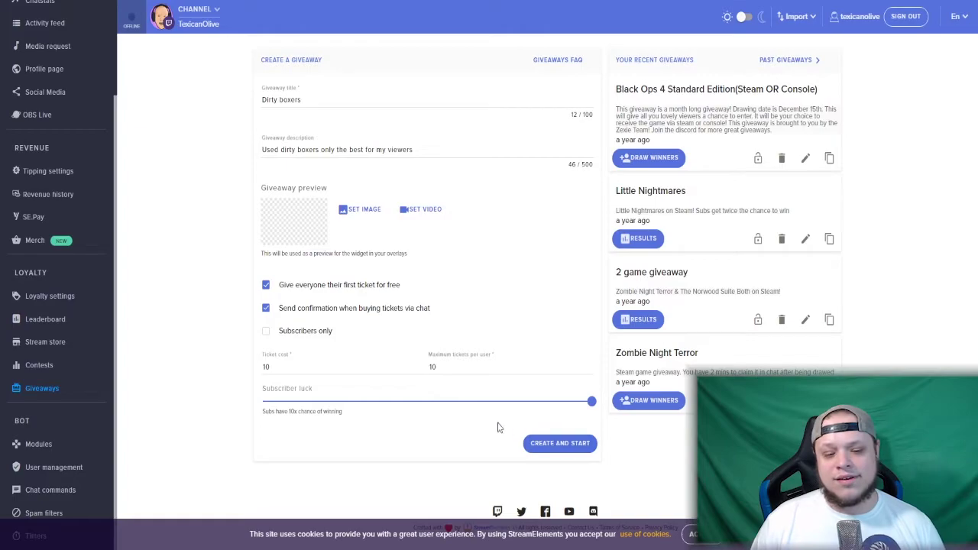
click(569, 452)
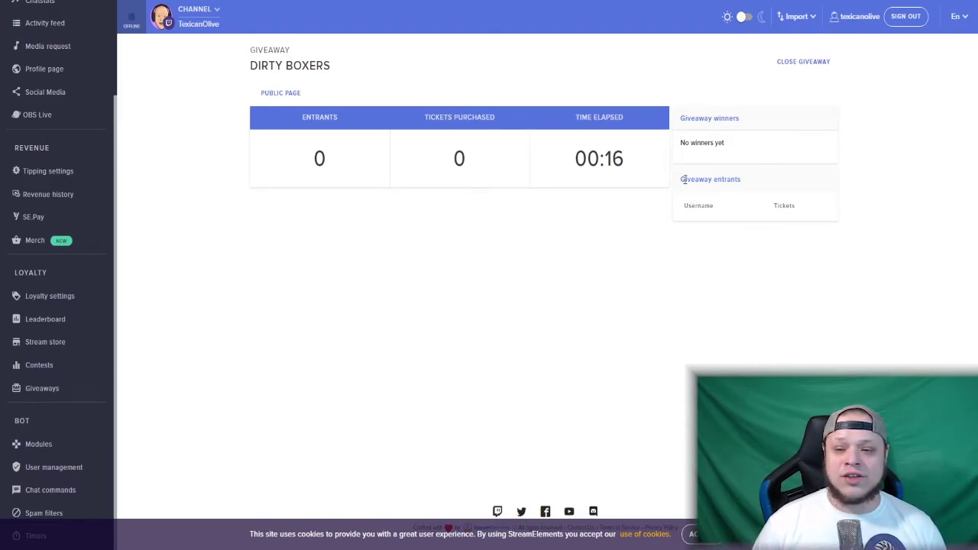
Examine the running giveaway's entrants section and its public page with the ticket purchase box
drag(683, 179, 797, 188)
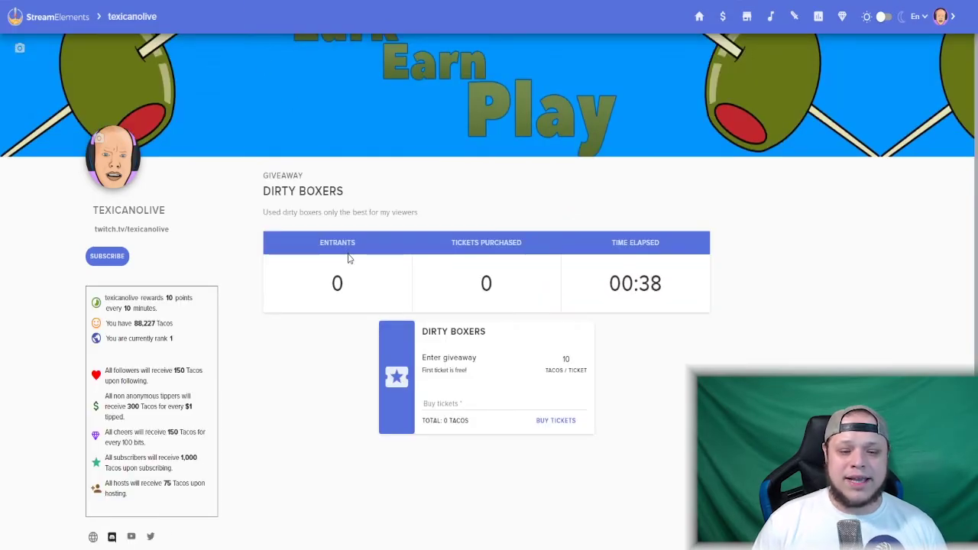
scroll(356, 292, down, 1)
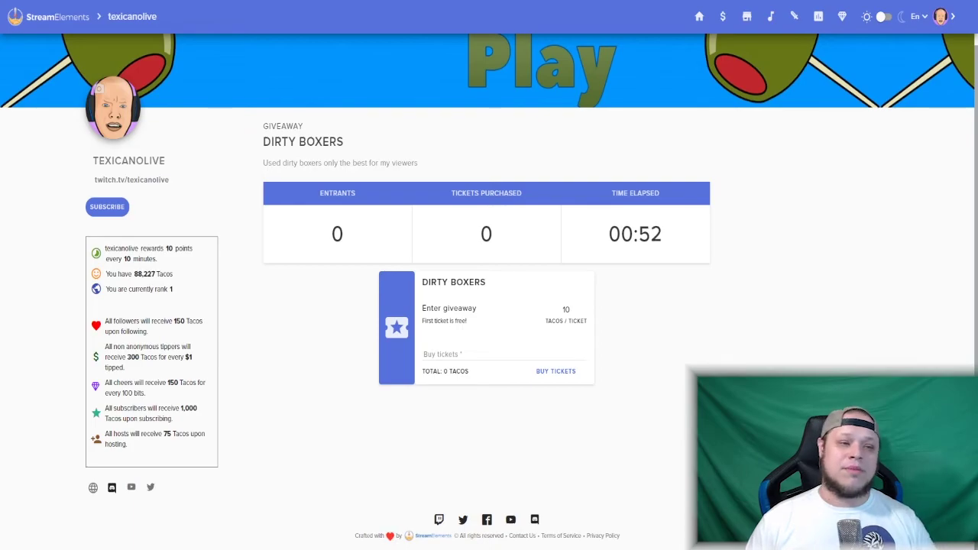
Switch to Twitch, open the own channel page and enter the giveaway with !enter in the stream chat
key(ctrl+Tab)
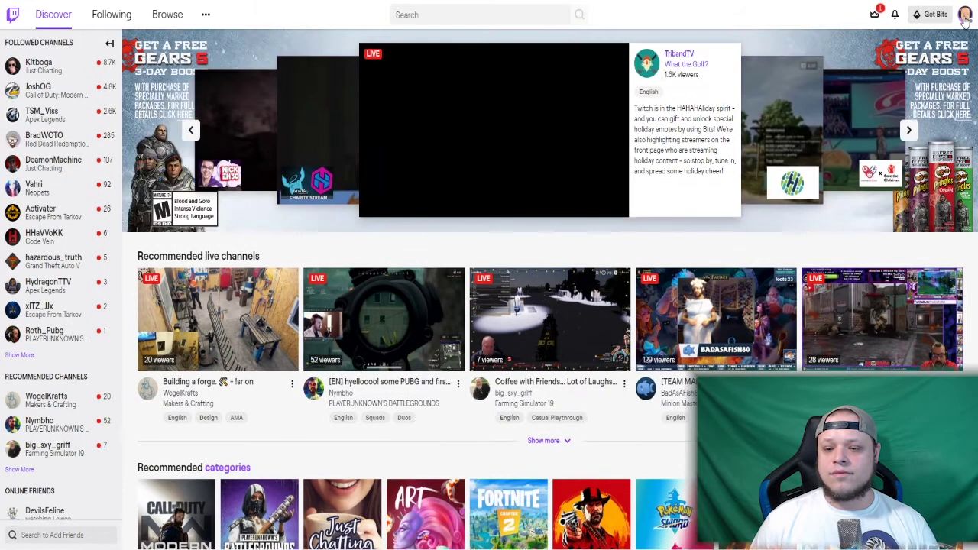
click(966, 17)
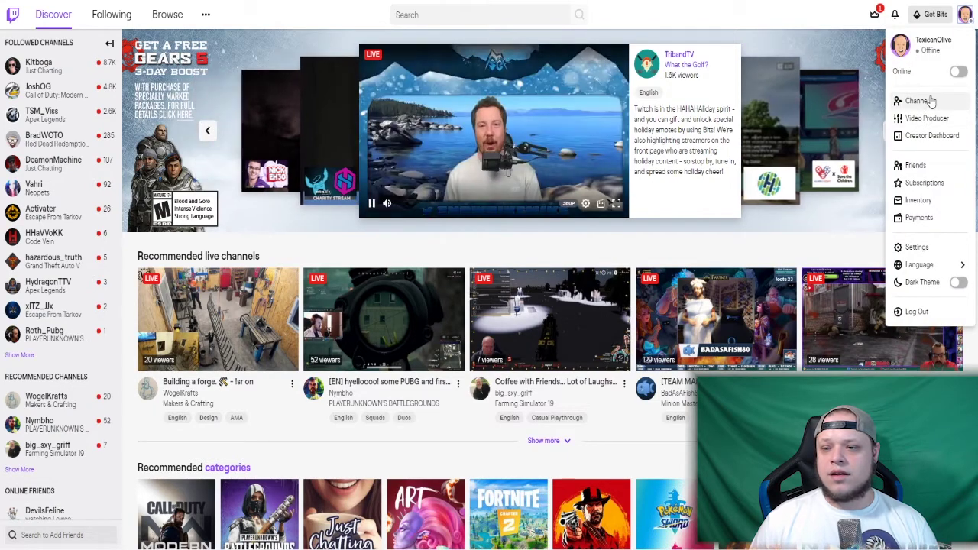
click(926, 101)
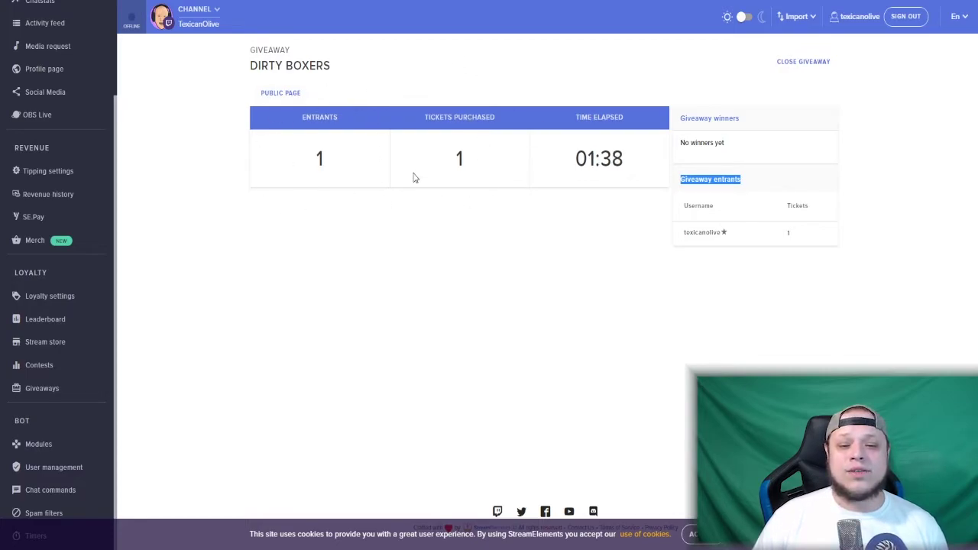
Close the Dirty boxers giveaway in StreamElements and check the Twitch stream chat for the bot's announcement
click(690, 206)
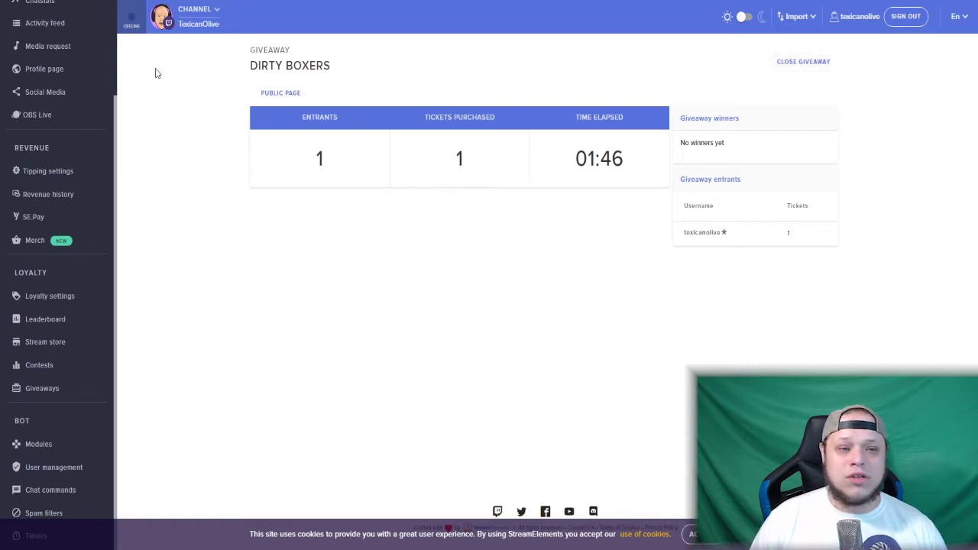
click(66, 400)
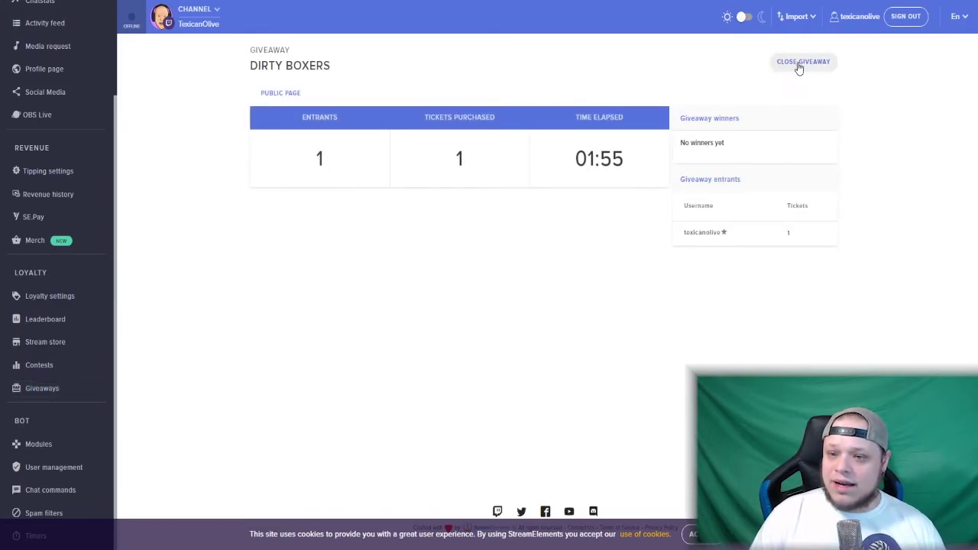
click(800, 68)
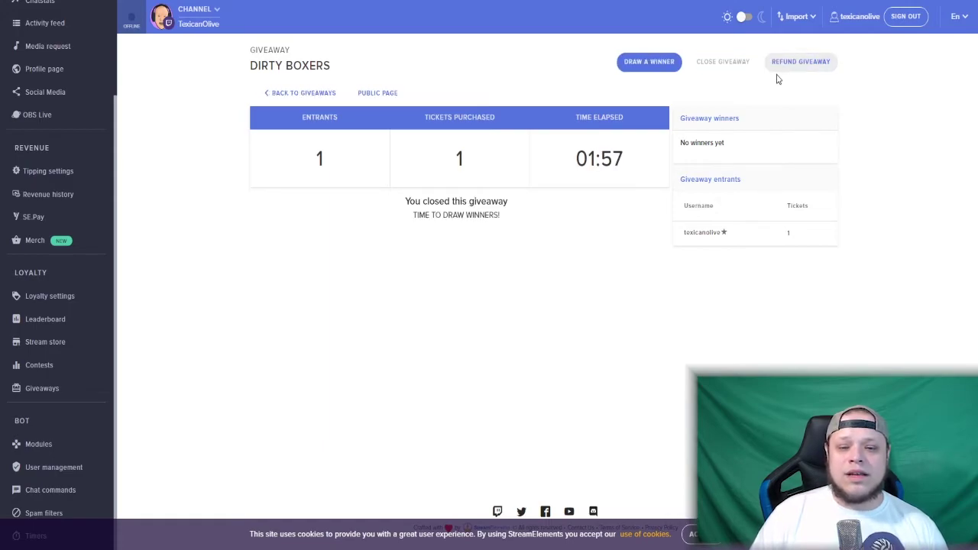
key(alt+Tab)
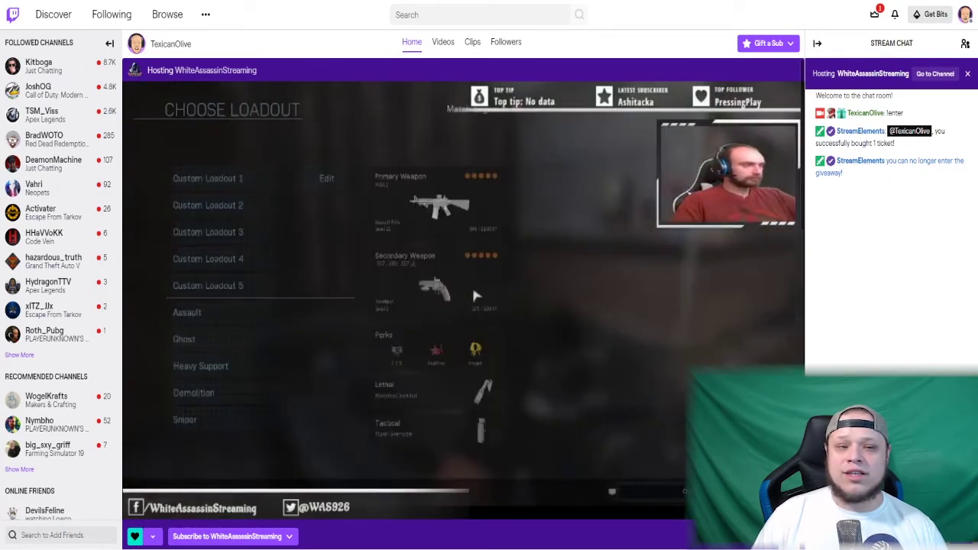
key(alt+Tab)
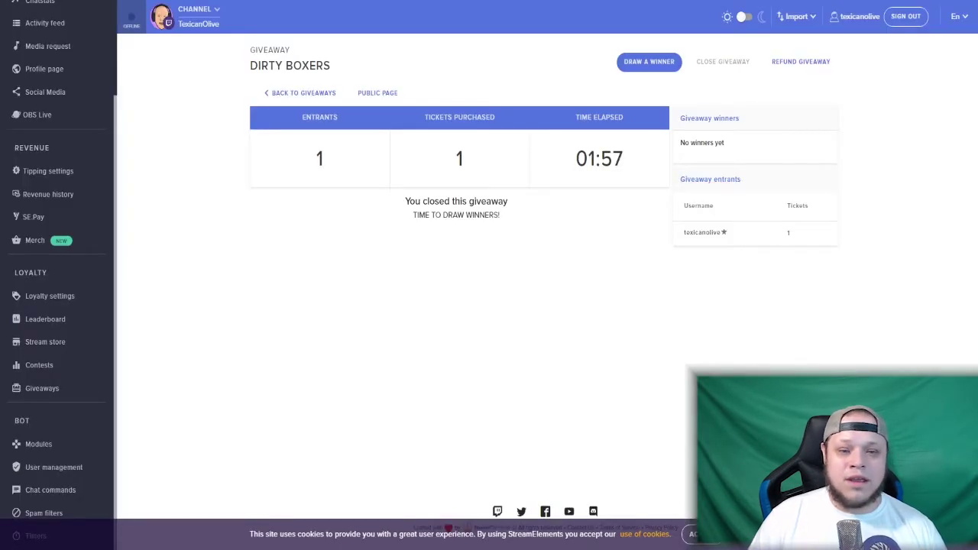
Draw a winner for the closed giveaway and try to draw another one
click(655, 67)
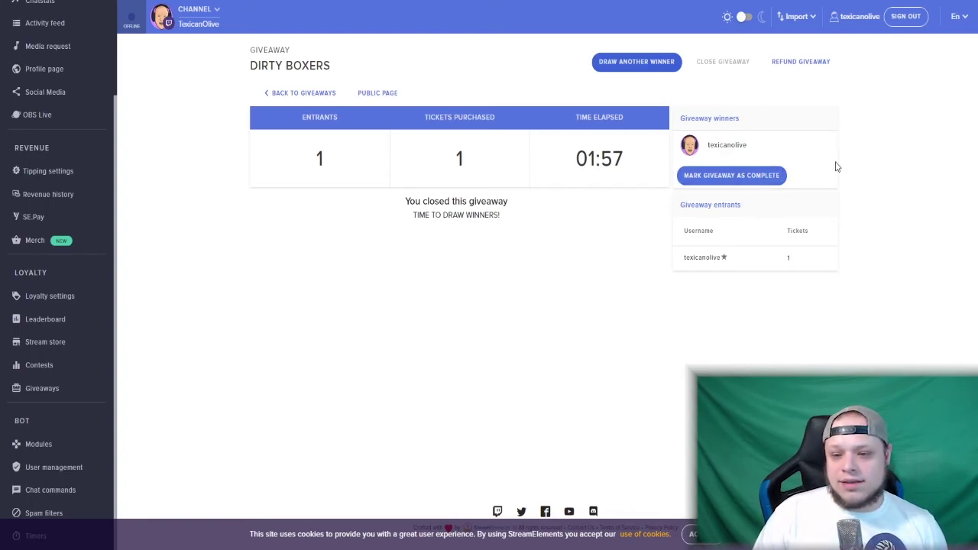
click(659, 67)
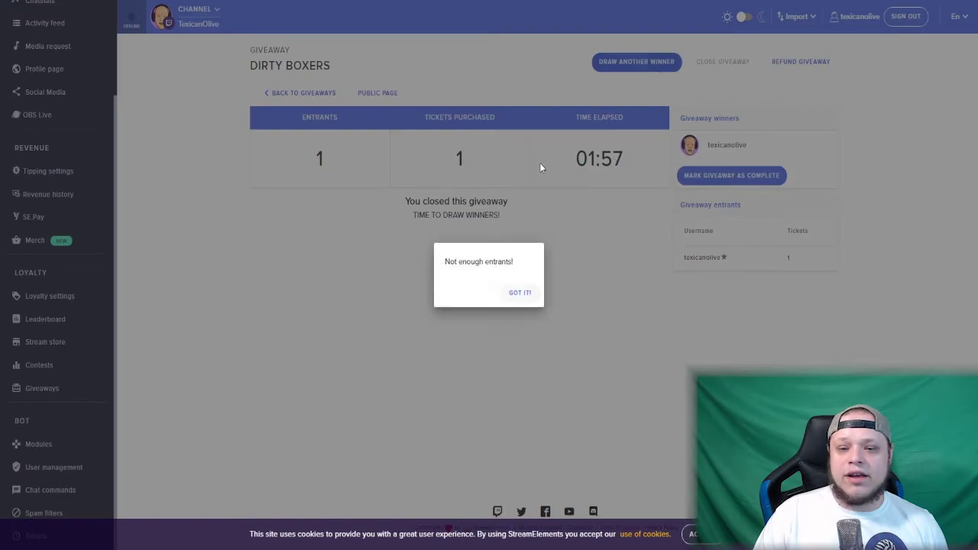
click(518, 292)
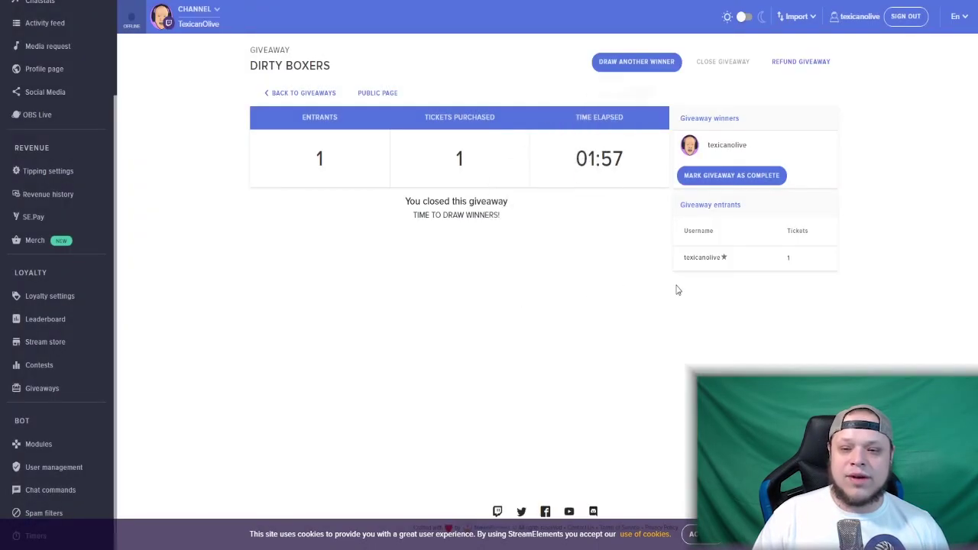
Refund the closed Dirty Boxers giveaway and mark it as complete
click(805, 68)
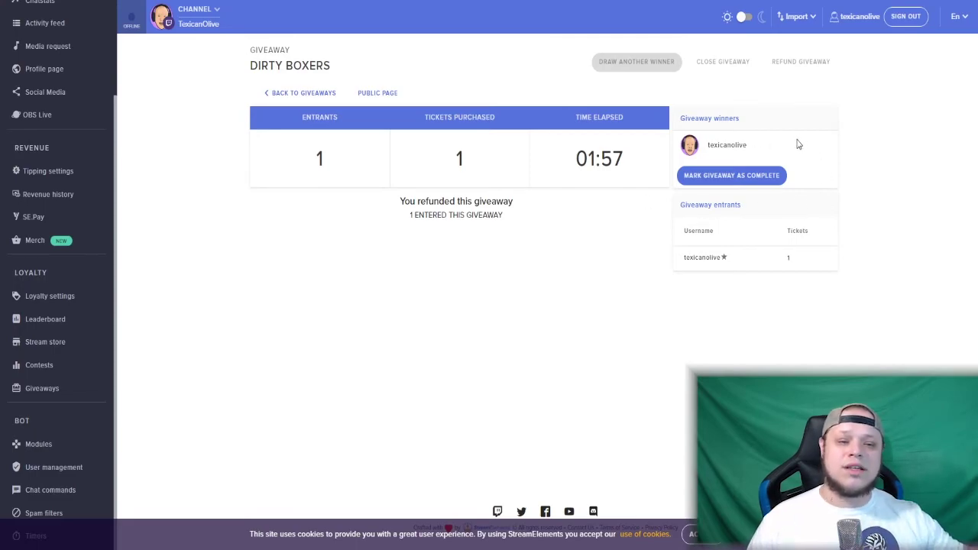
click(741, 179)
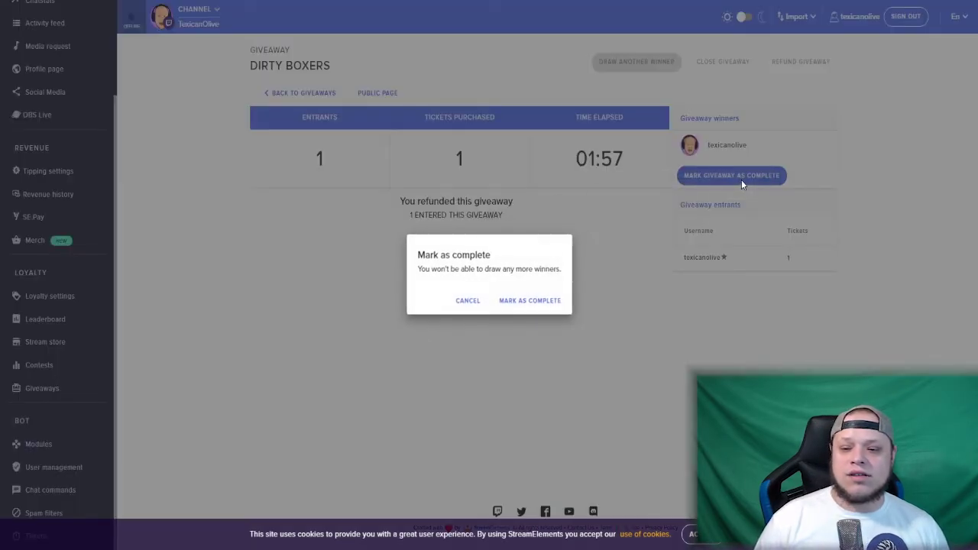
click(525, 302)
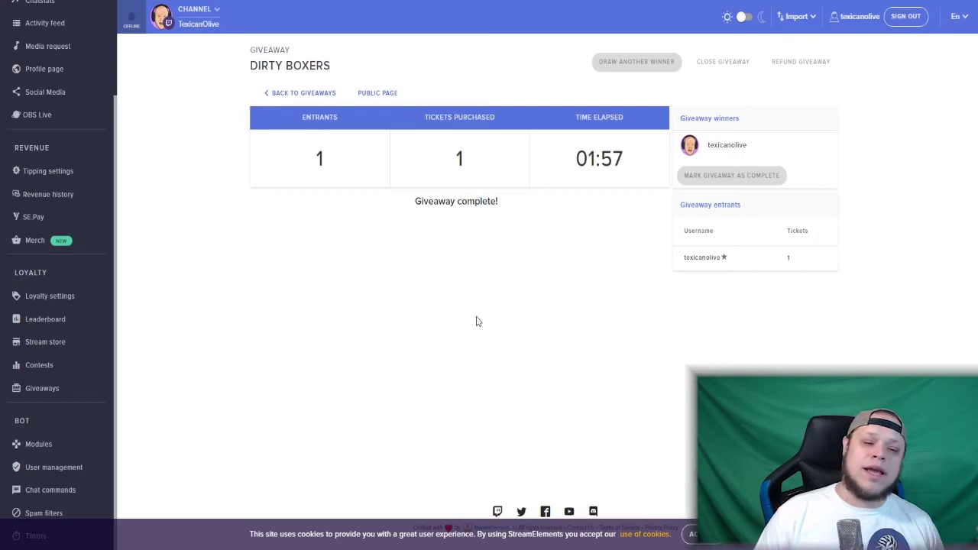
Return to the giveaways overview and delete the Dirty boxers giveaway from the recent giveaways
click(51, 391)
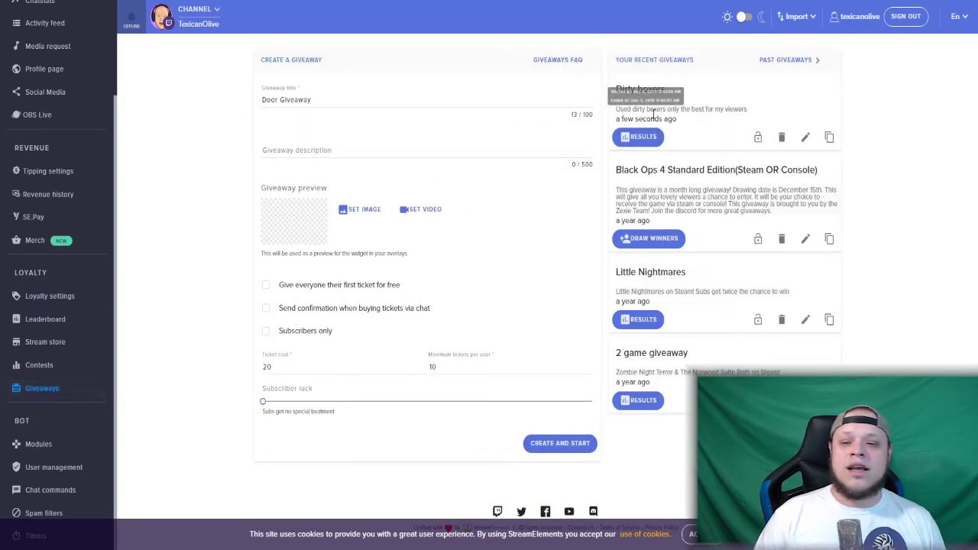
drag(616, 89, 854, 148)
click(882, 127)
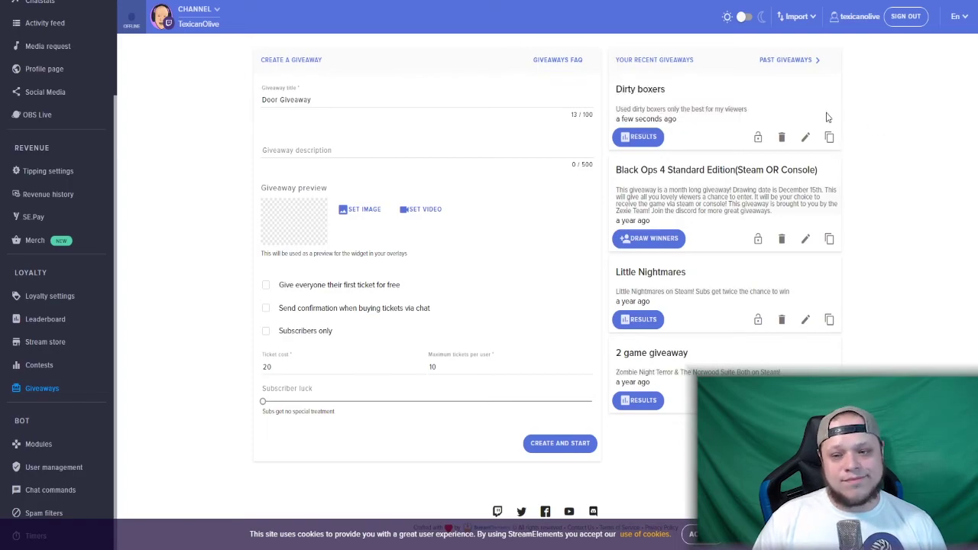
click(782, 137)
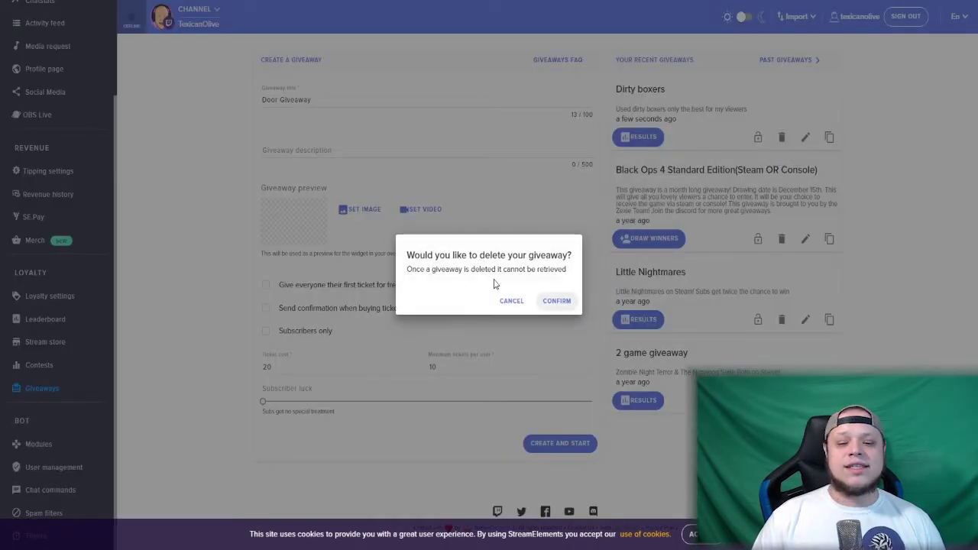
click(555, 304)
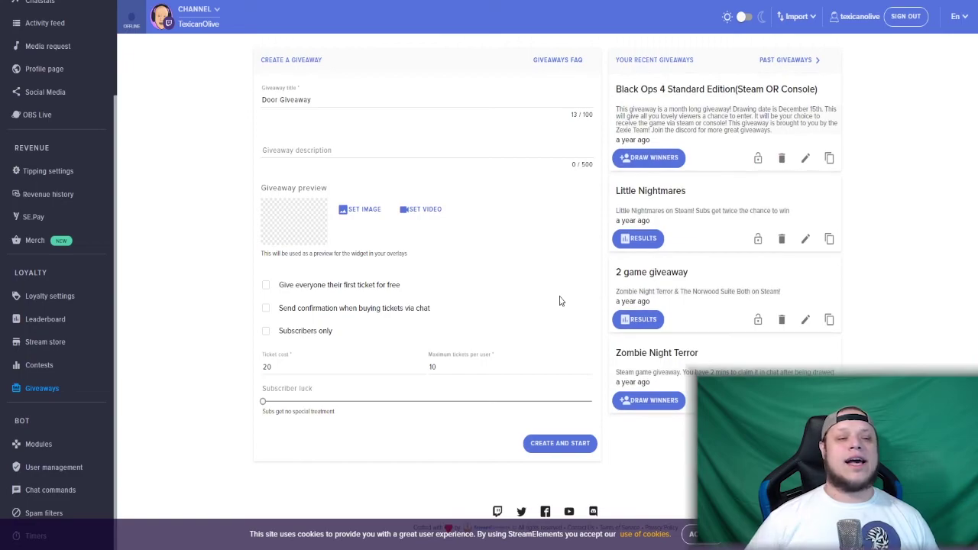